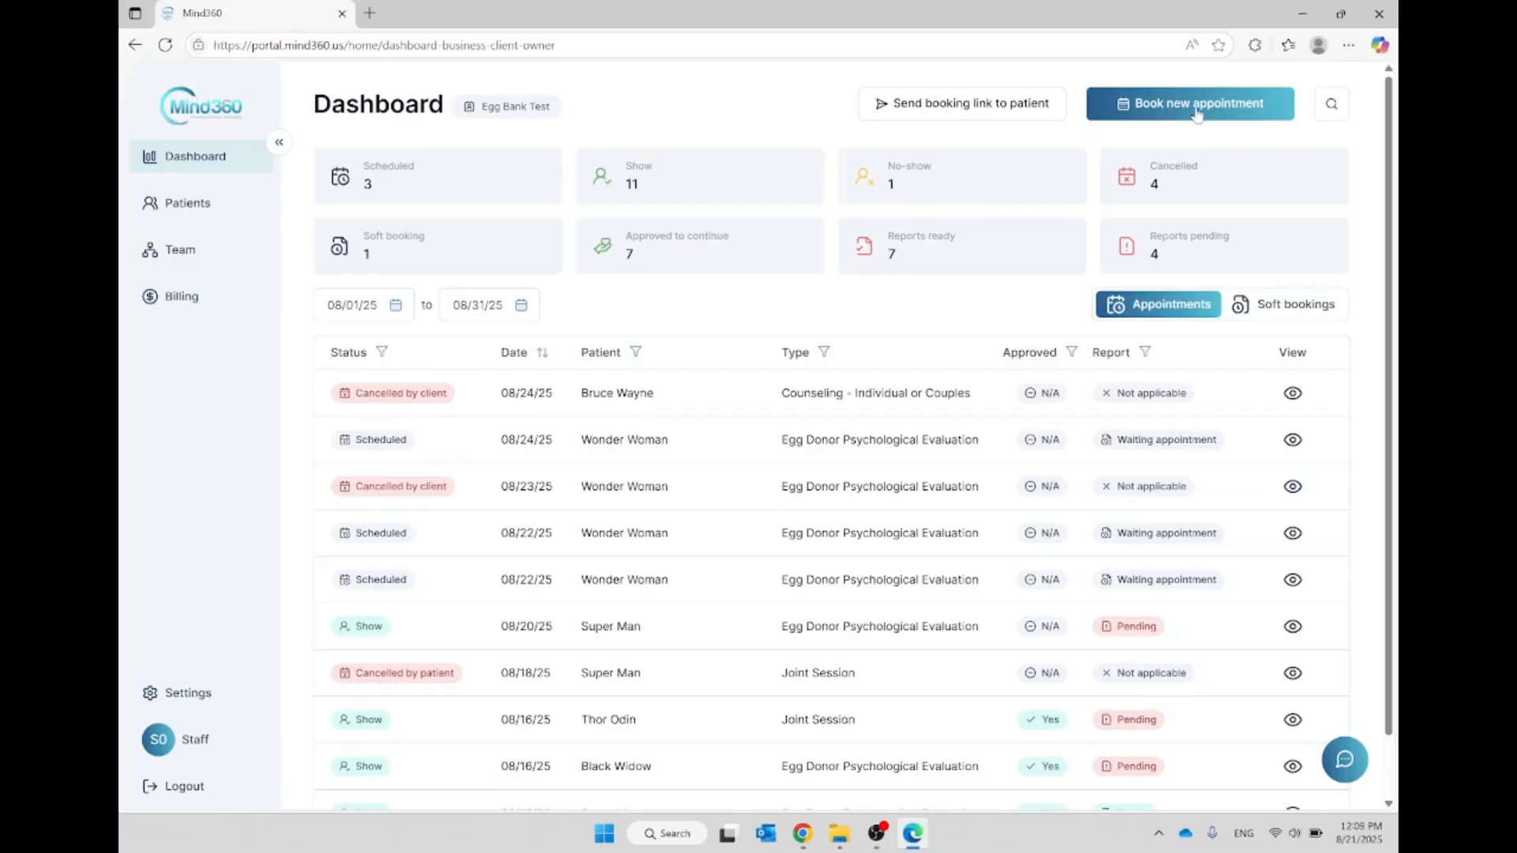
pyautogui.moveTo(616, 672); pyautogui.dragTo(782, 723)
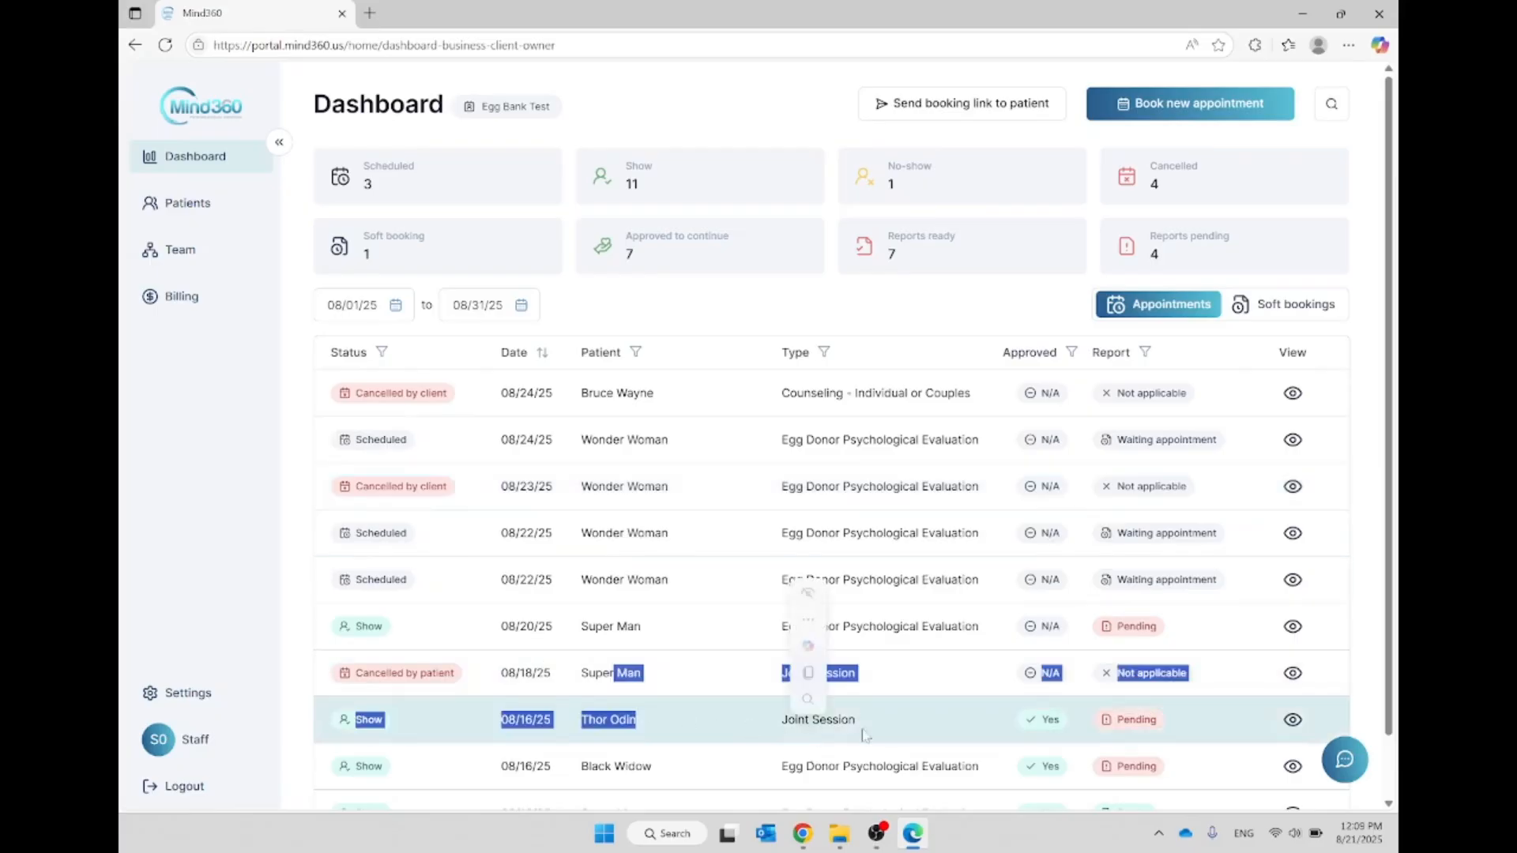
pyautogui.click(956, 600)
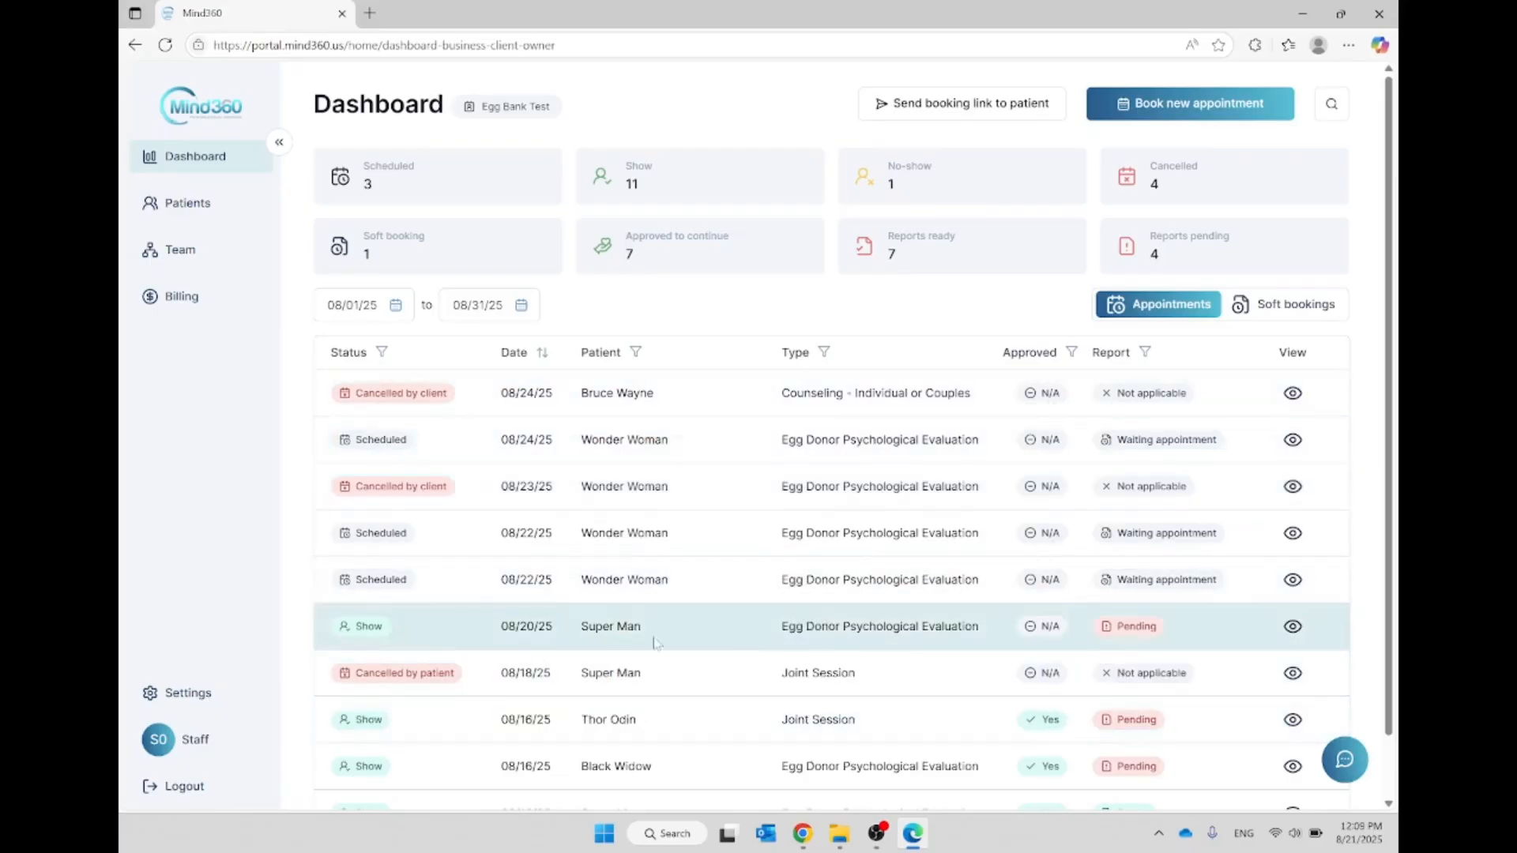
# Step: Start booking a new appointment with FL as the sublocation and continue to the appointment type selection
pyautogui.click(1205, 119)
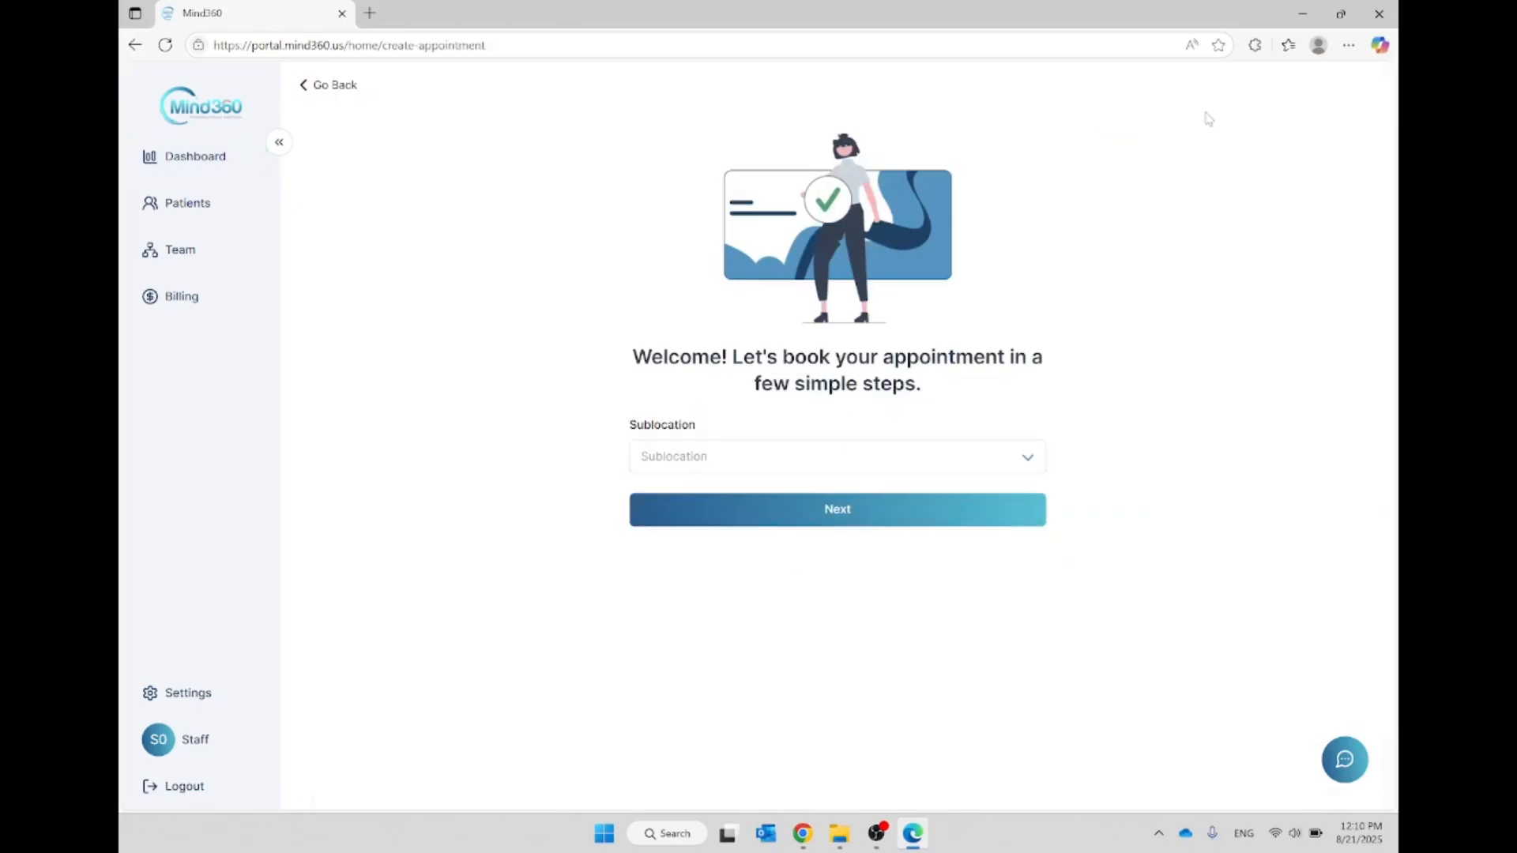
pyautogui.click(699, 464)
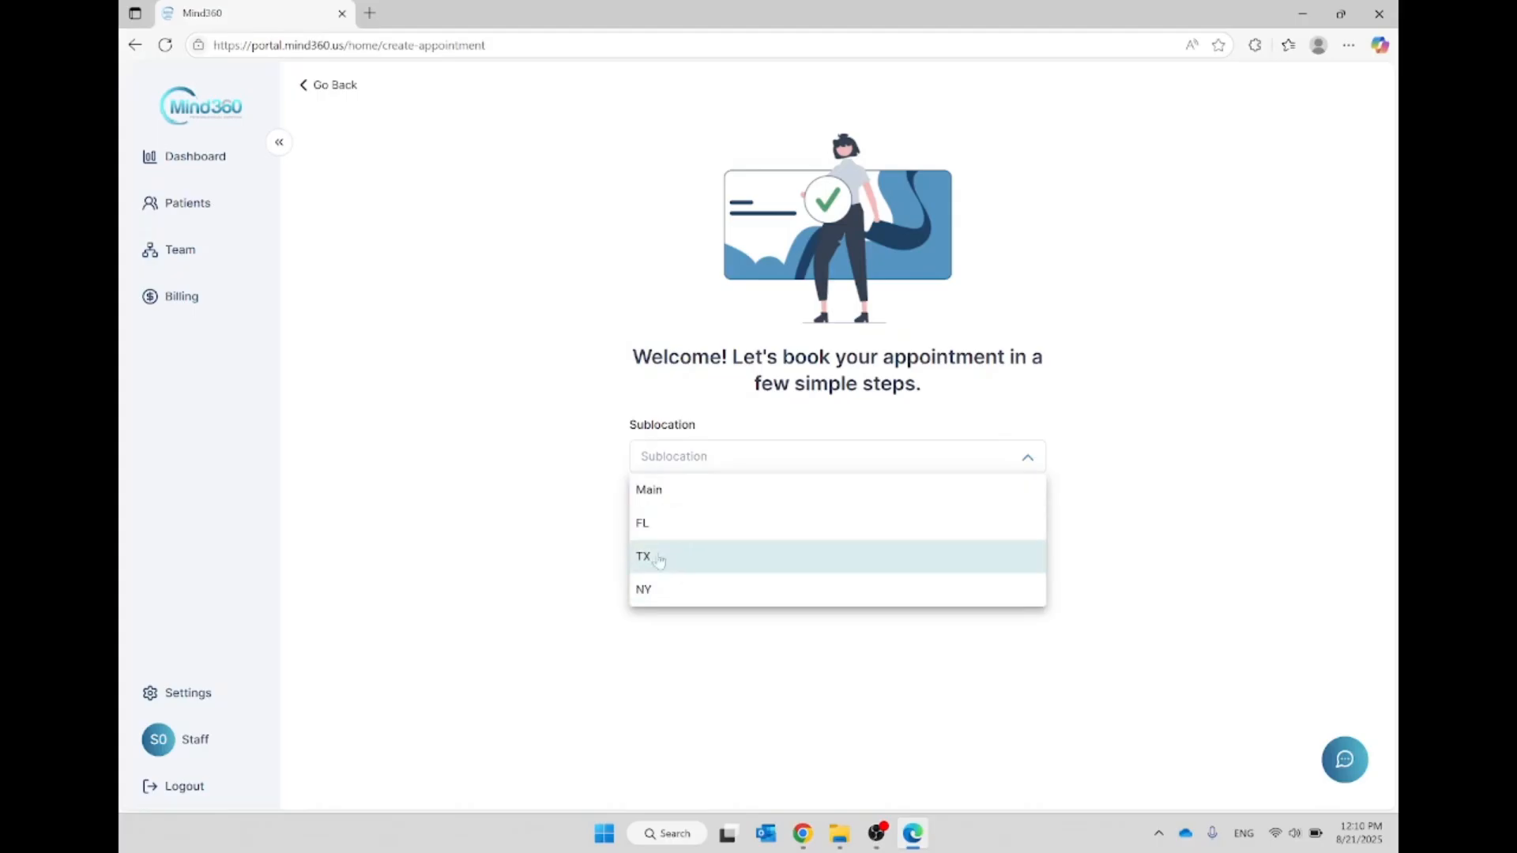
pyautogui.click(573, 521)
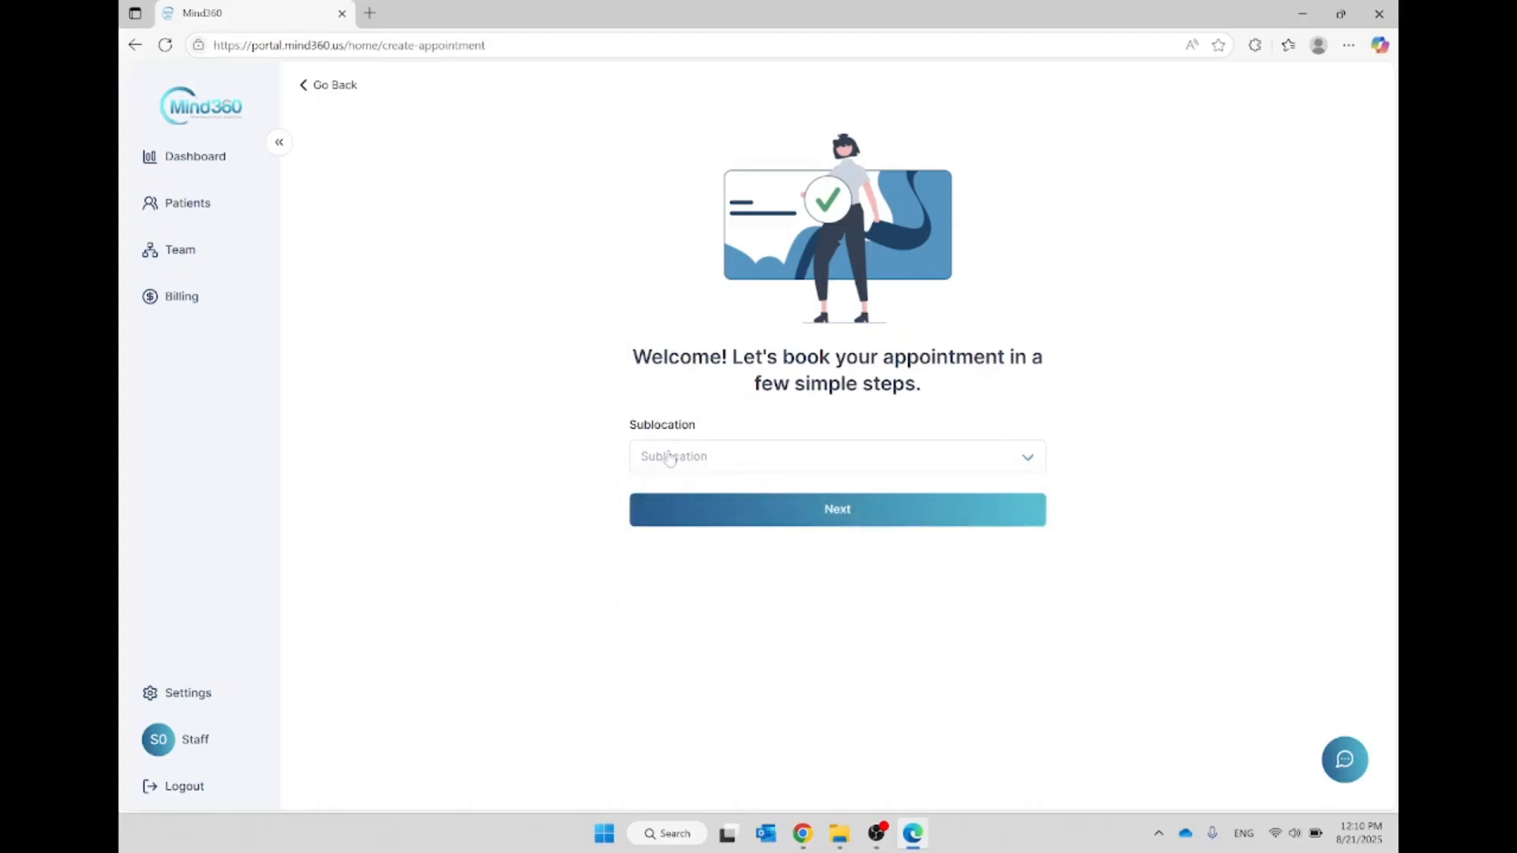
pyautogui.moveTo(624, 425); pyautogui.dragTo(676, 422)
pyautogui.click(680, 457)
pyautogui.click(667, 523)
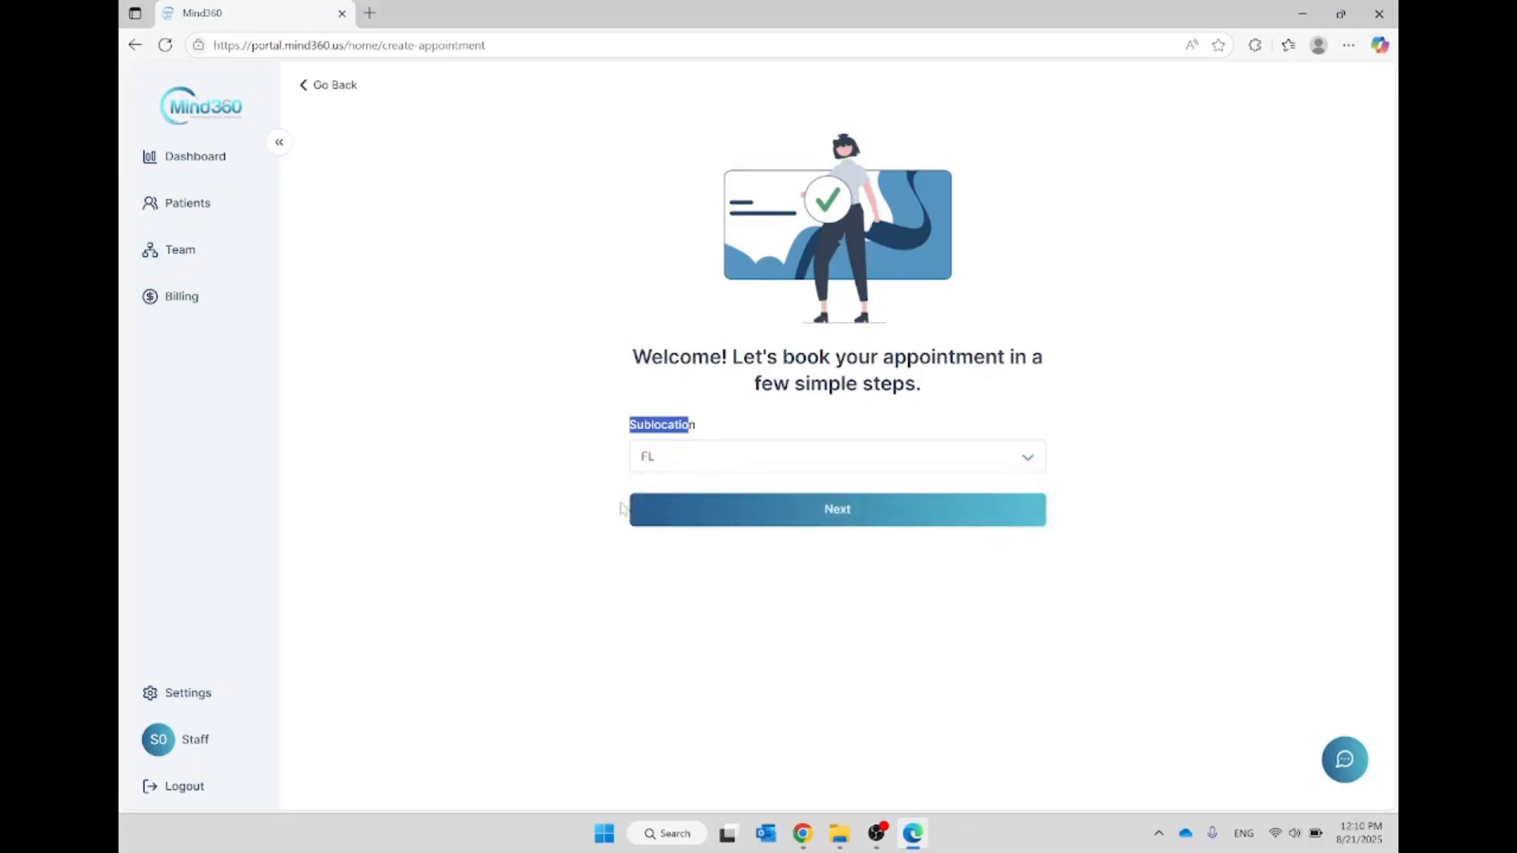
pyautogui.click(598, 491)
pyautogui.click(840, 514)
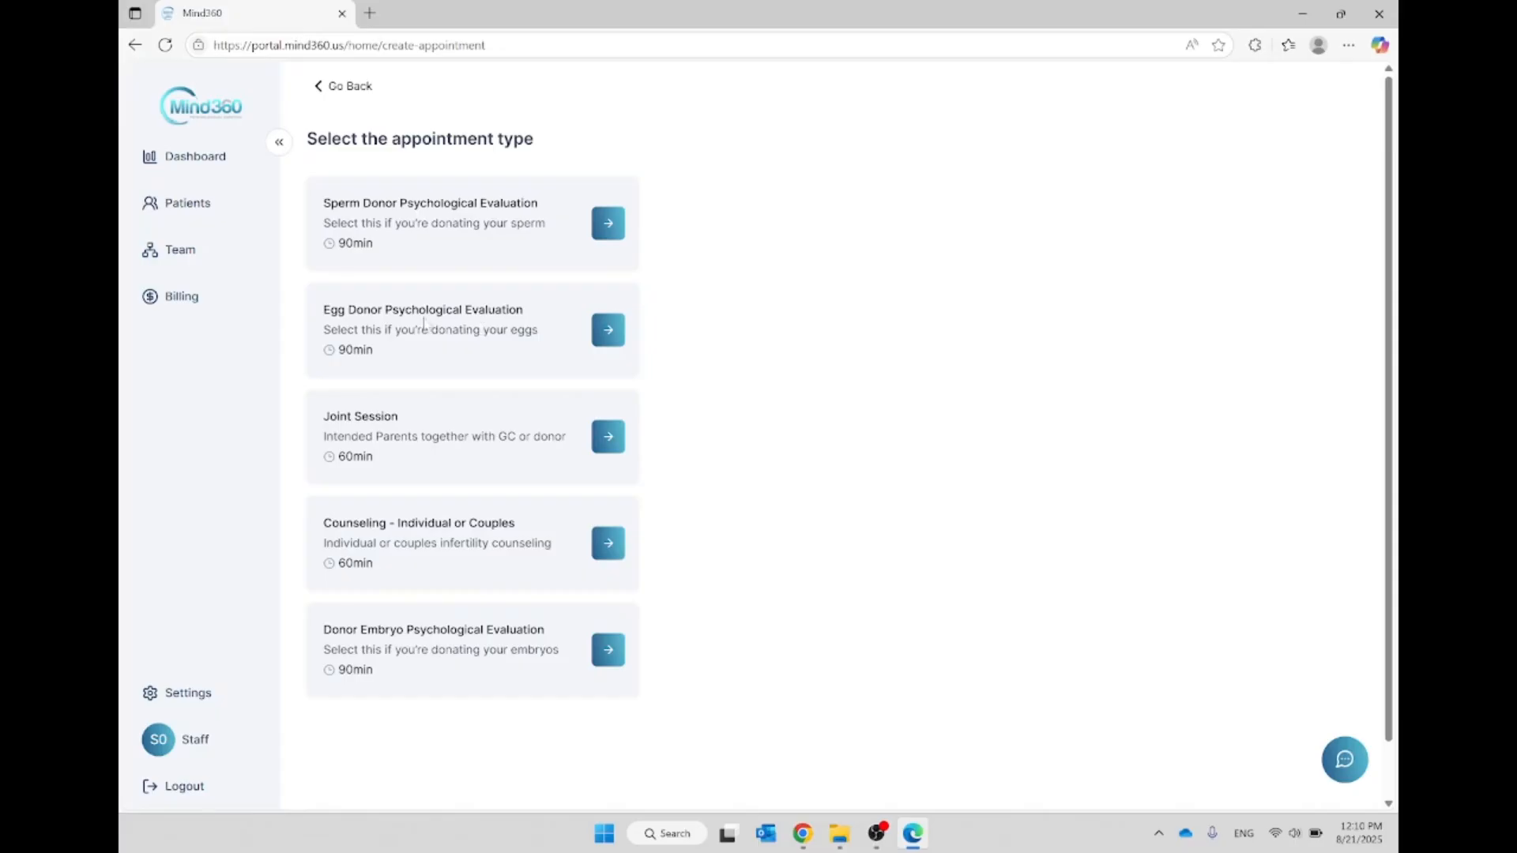
# Step: Choose an Egg Donor Psychological Evaluation on August 26, 2025 at 10:00 AM
pyautogui.click(604, 333)
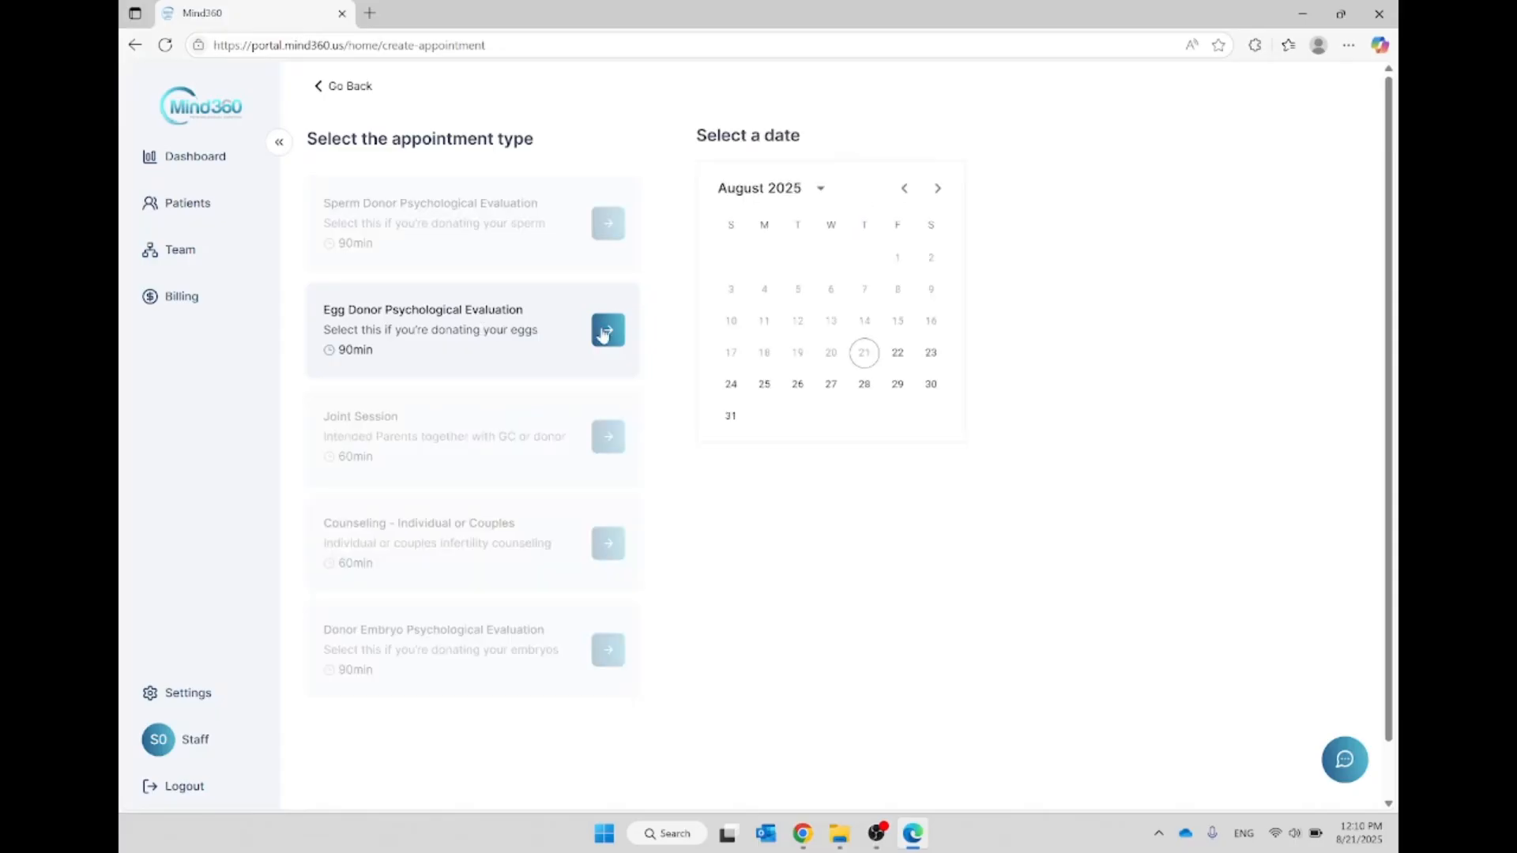
pyautogui.click(796, 386)
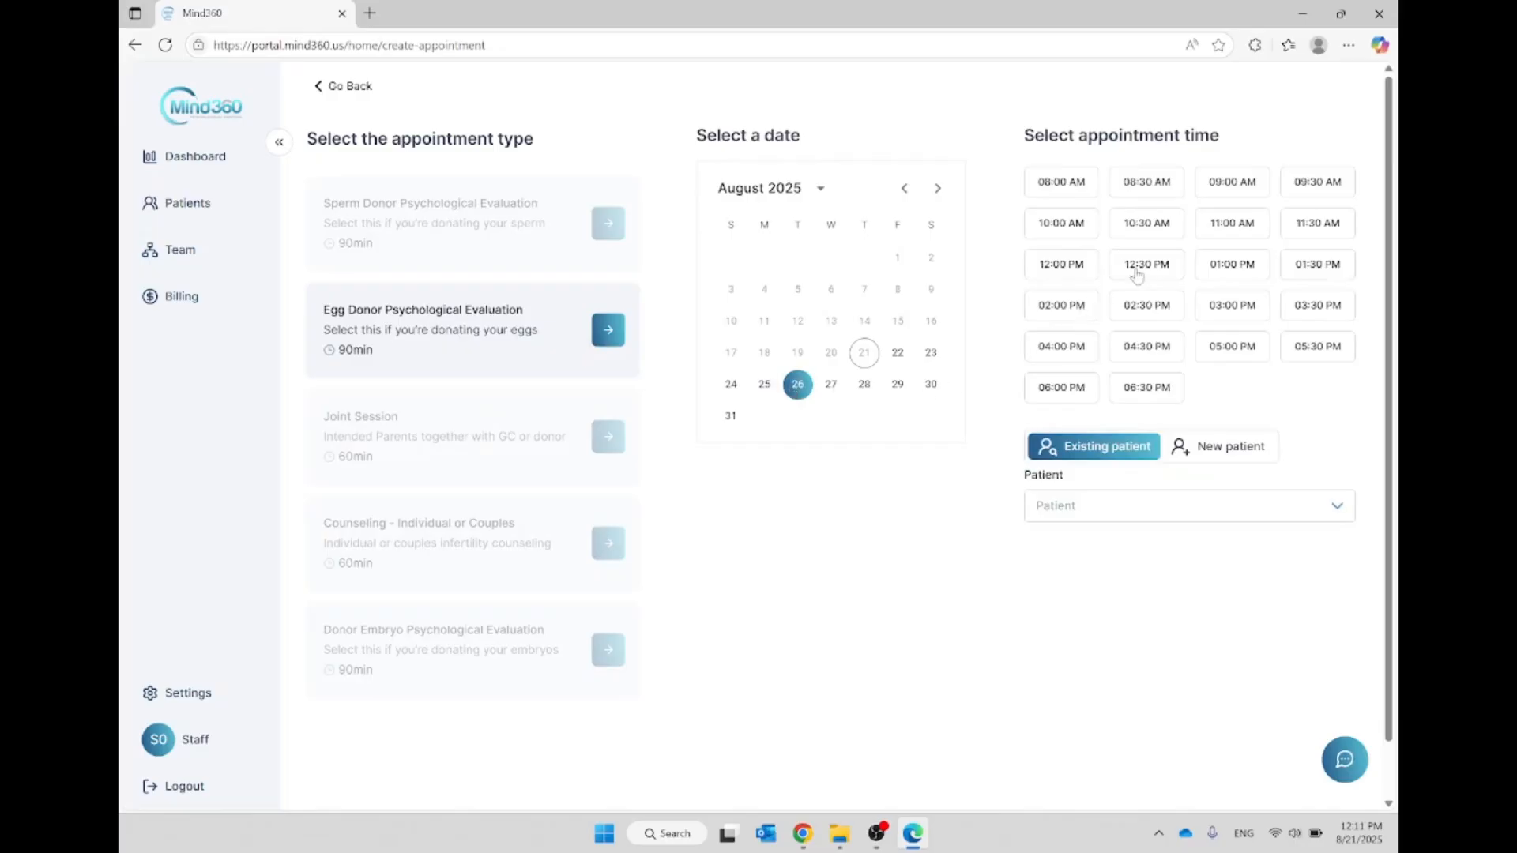
pyautogui.click(1071, 229)
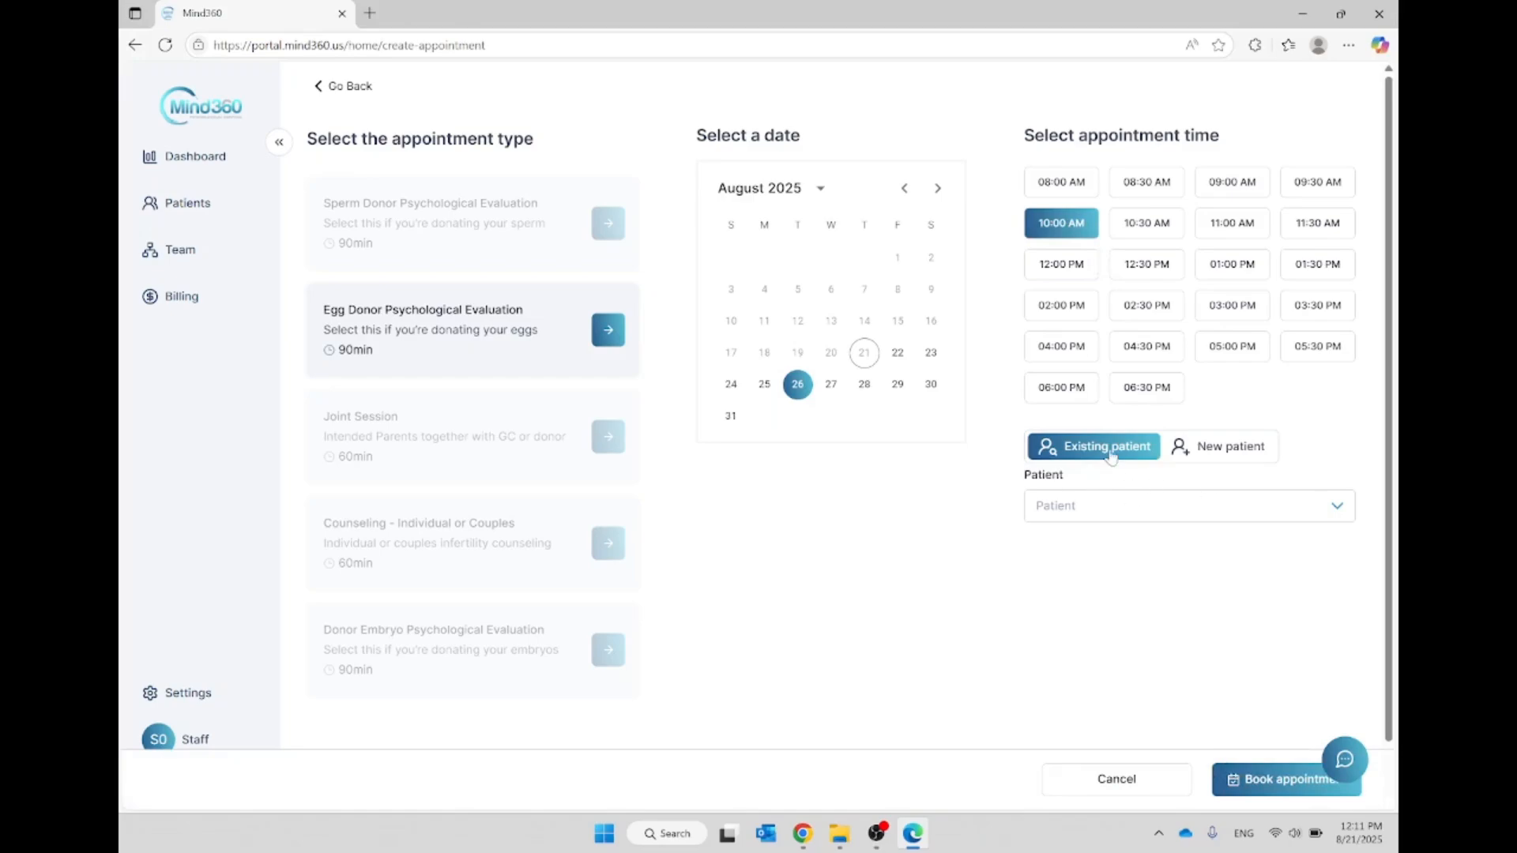
# Step: Examine the existing patient lookup and the contact and role fields of the new patient form
pyautogui.click(1060, 511)
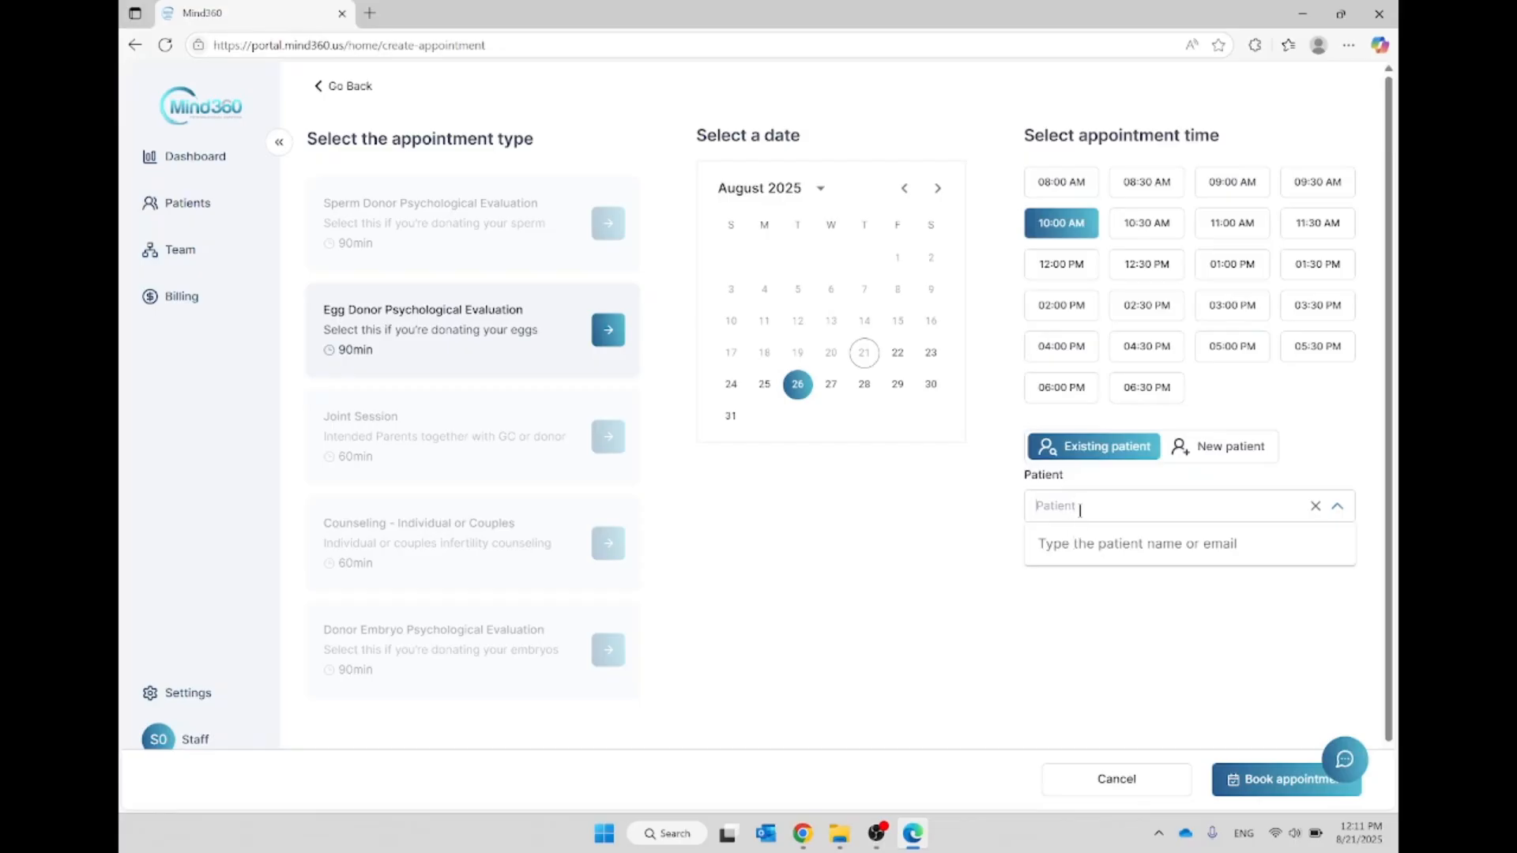
pyautogui.click(1224, 448)
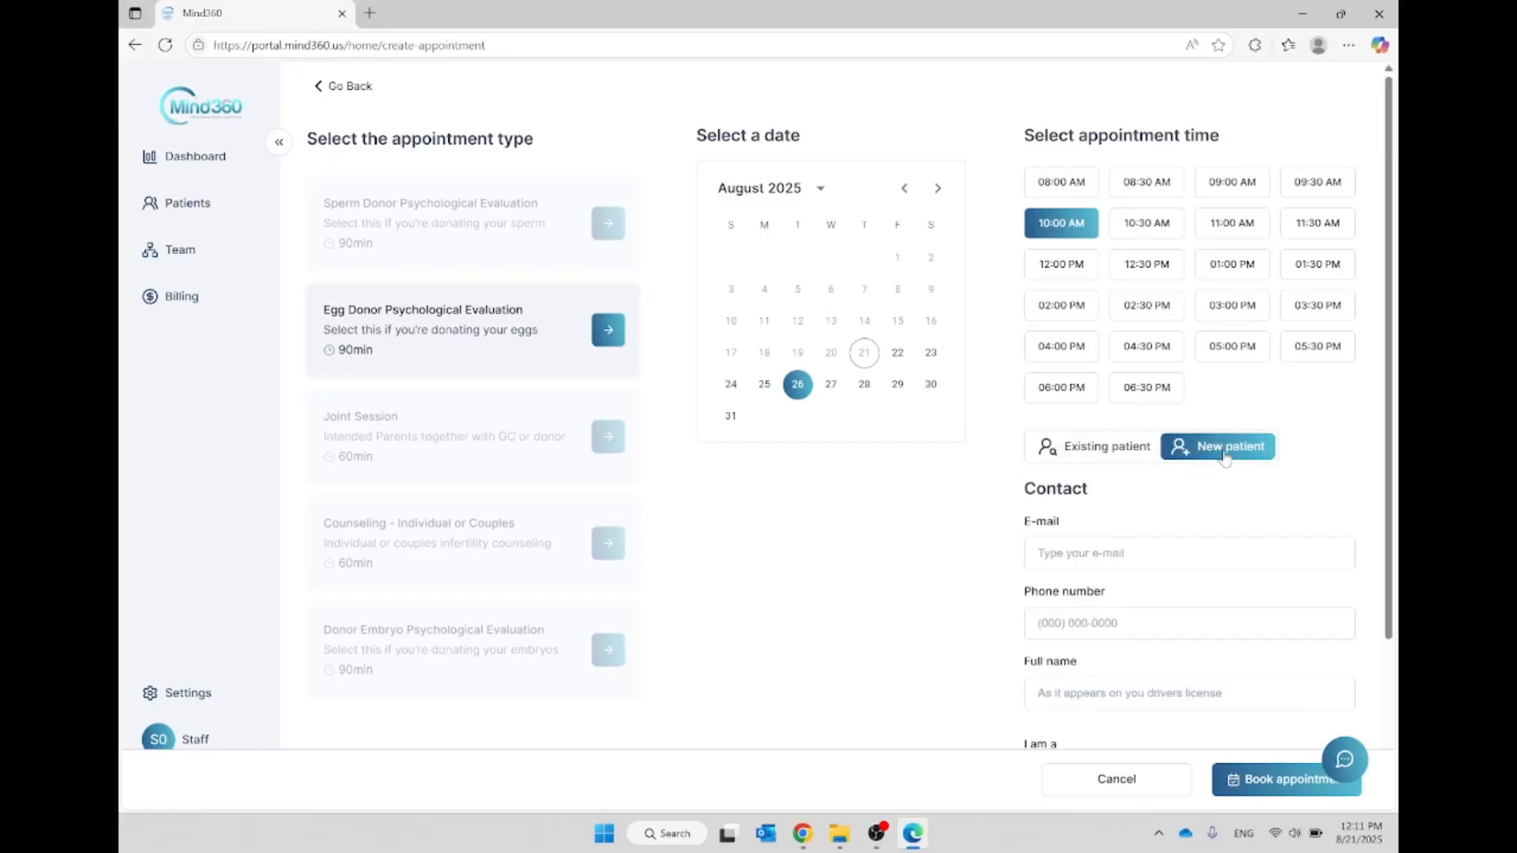
pyautogui.scroll(-3, 1007, 518)
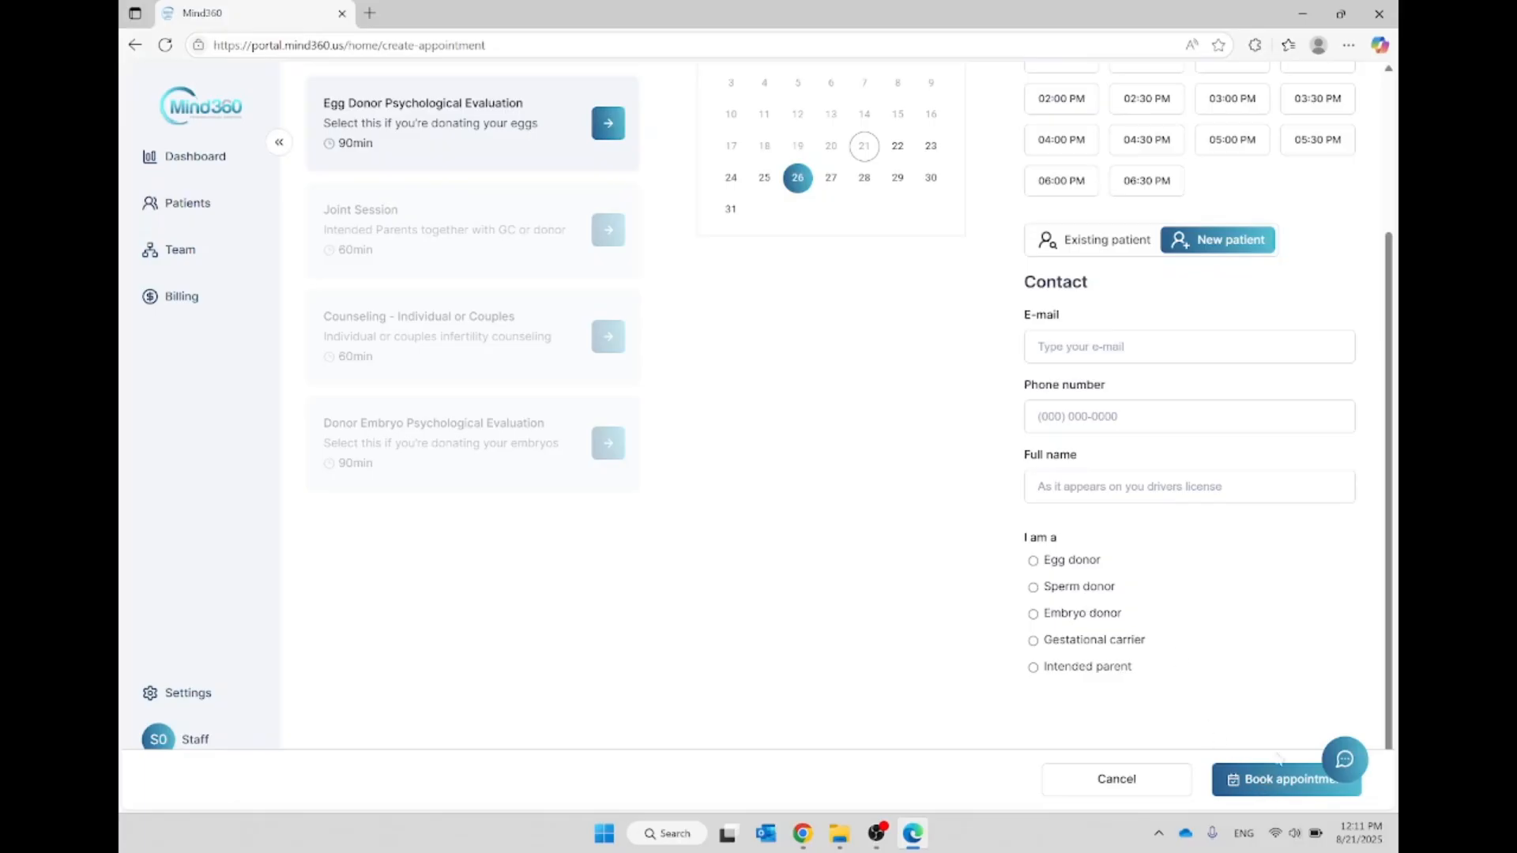
pyautogui.scroll(3, 1157, 313)
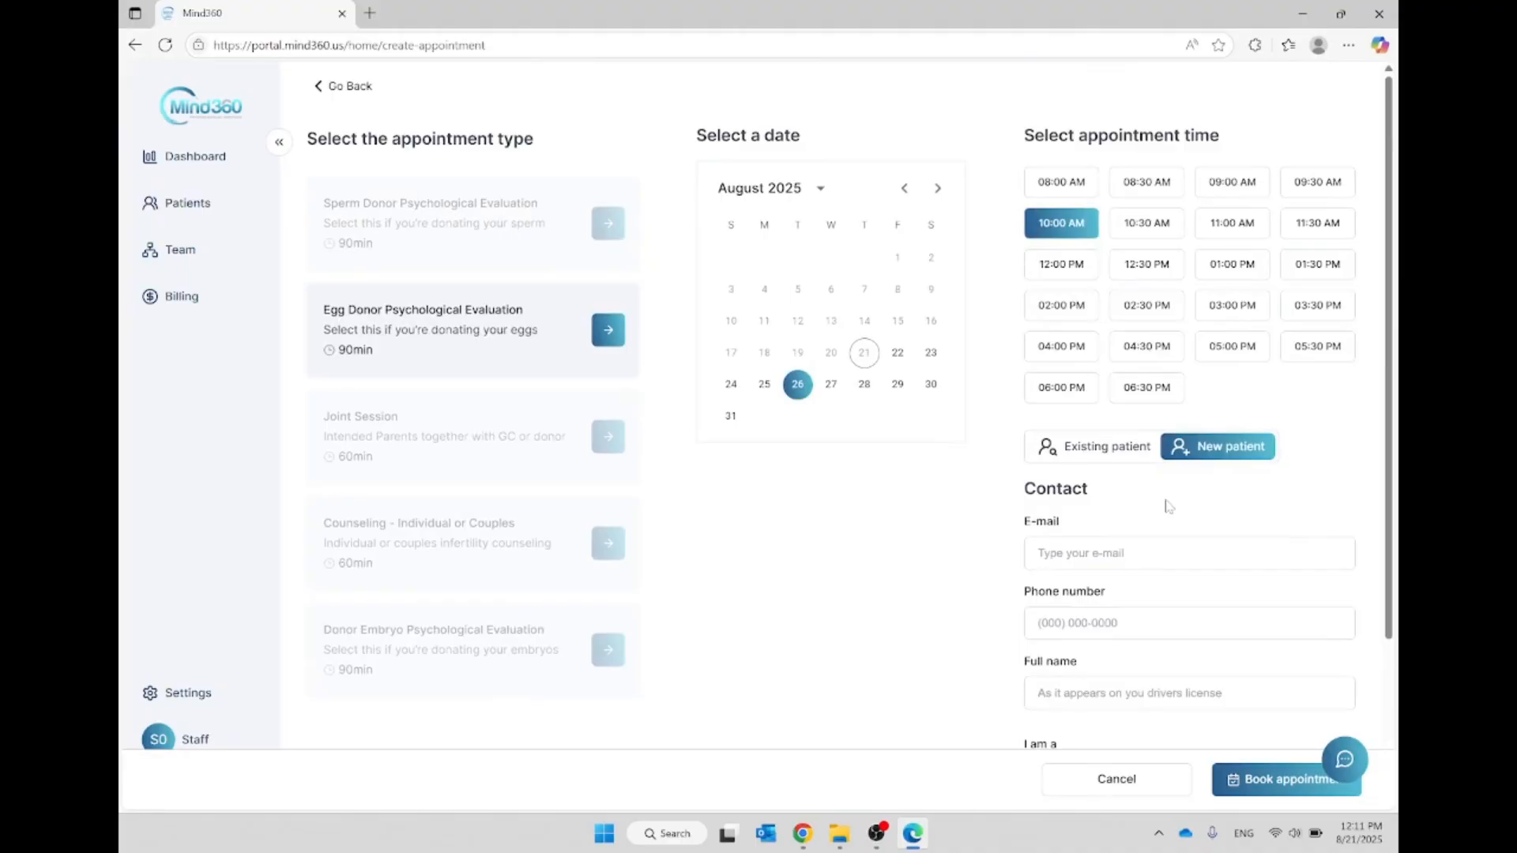
# Step: Assign the appointment to an existing patient found by searching the patient's name, and book it
pyautogui.click(1112, 452)
pyautogui.click(1112, 507)
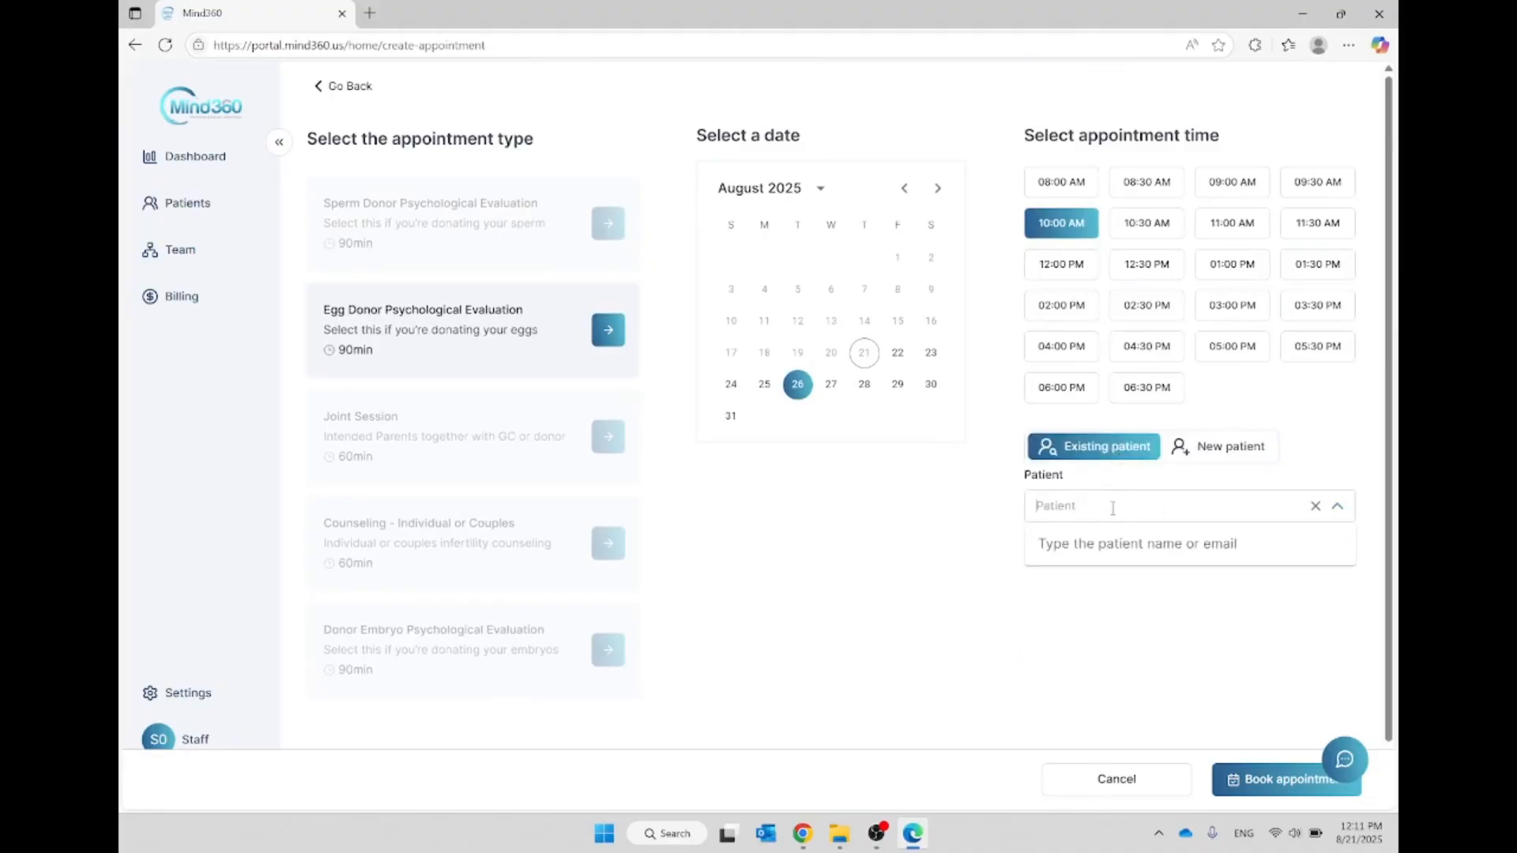
pyautogui.write('wonde')
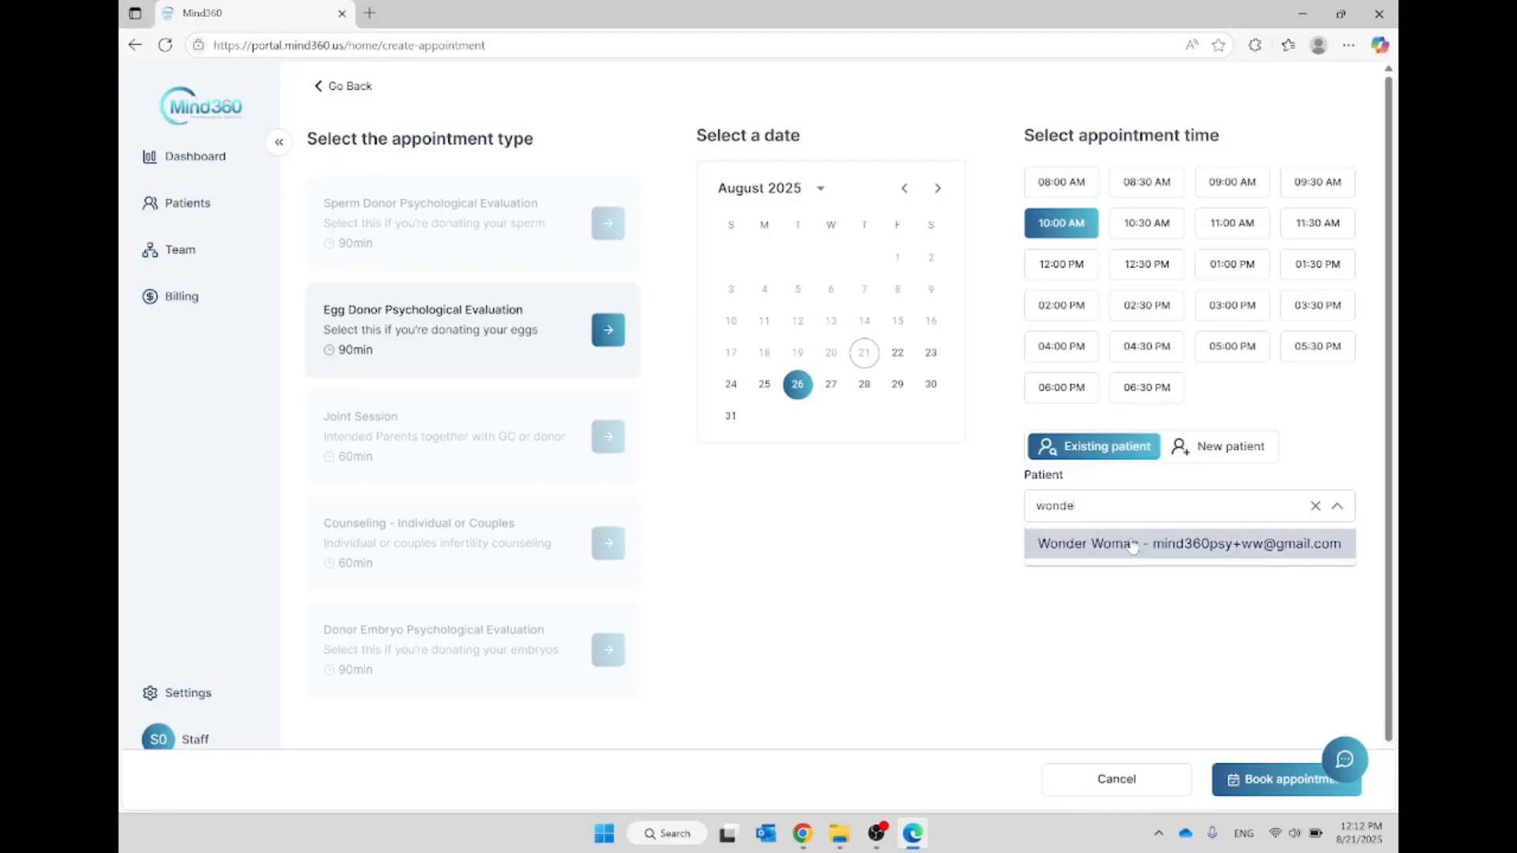
pyautogui.click(1133, 544)
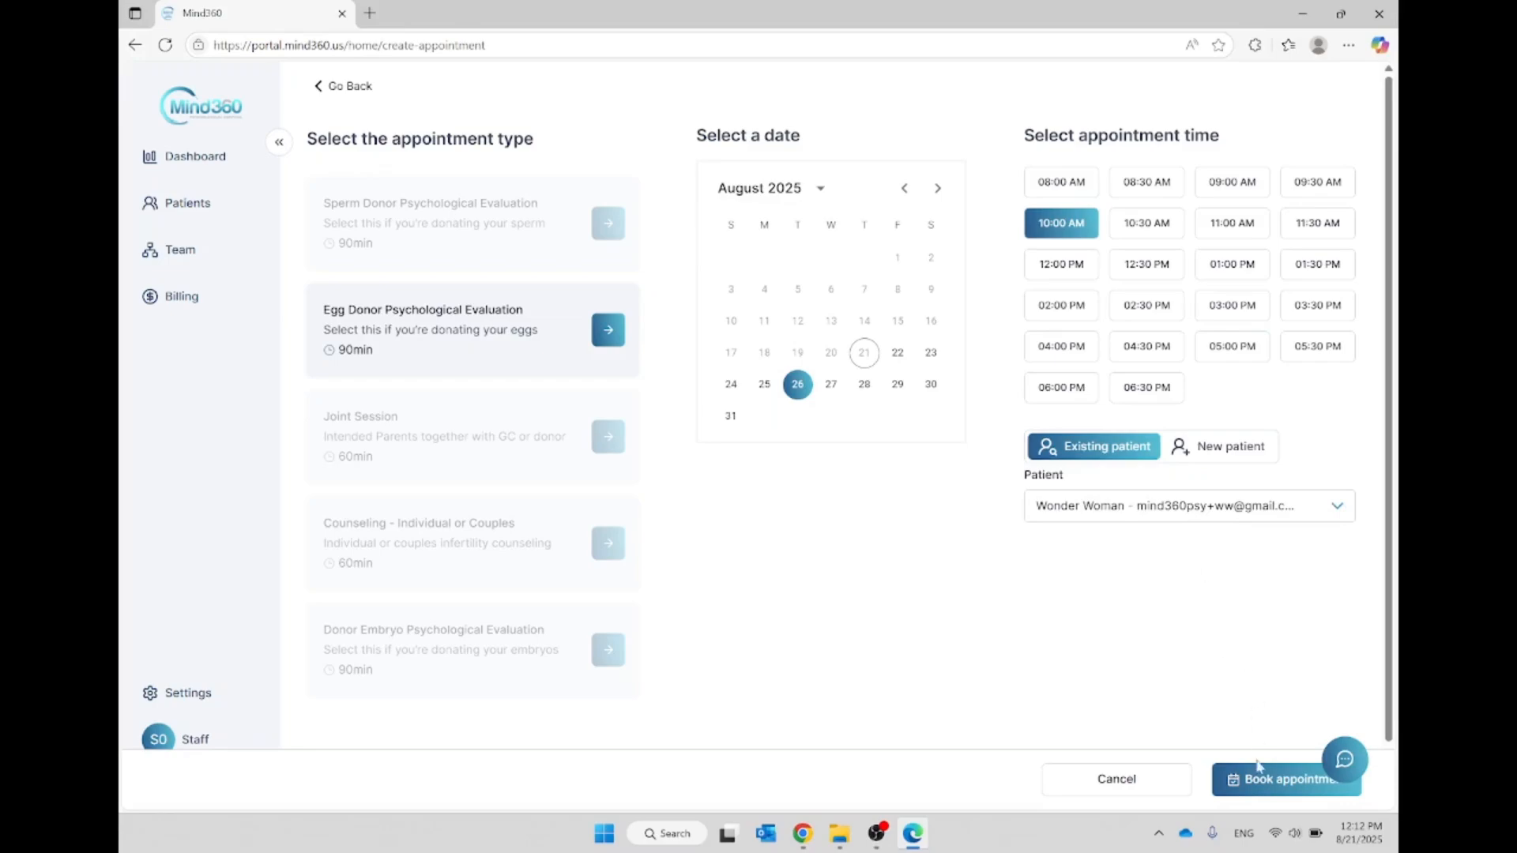
pyautogui.click(1257, 787)
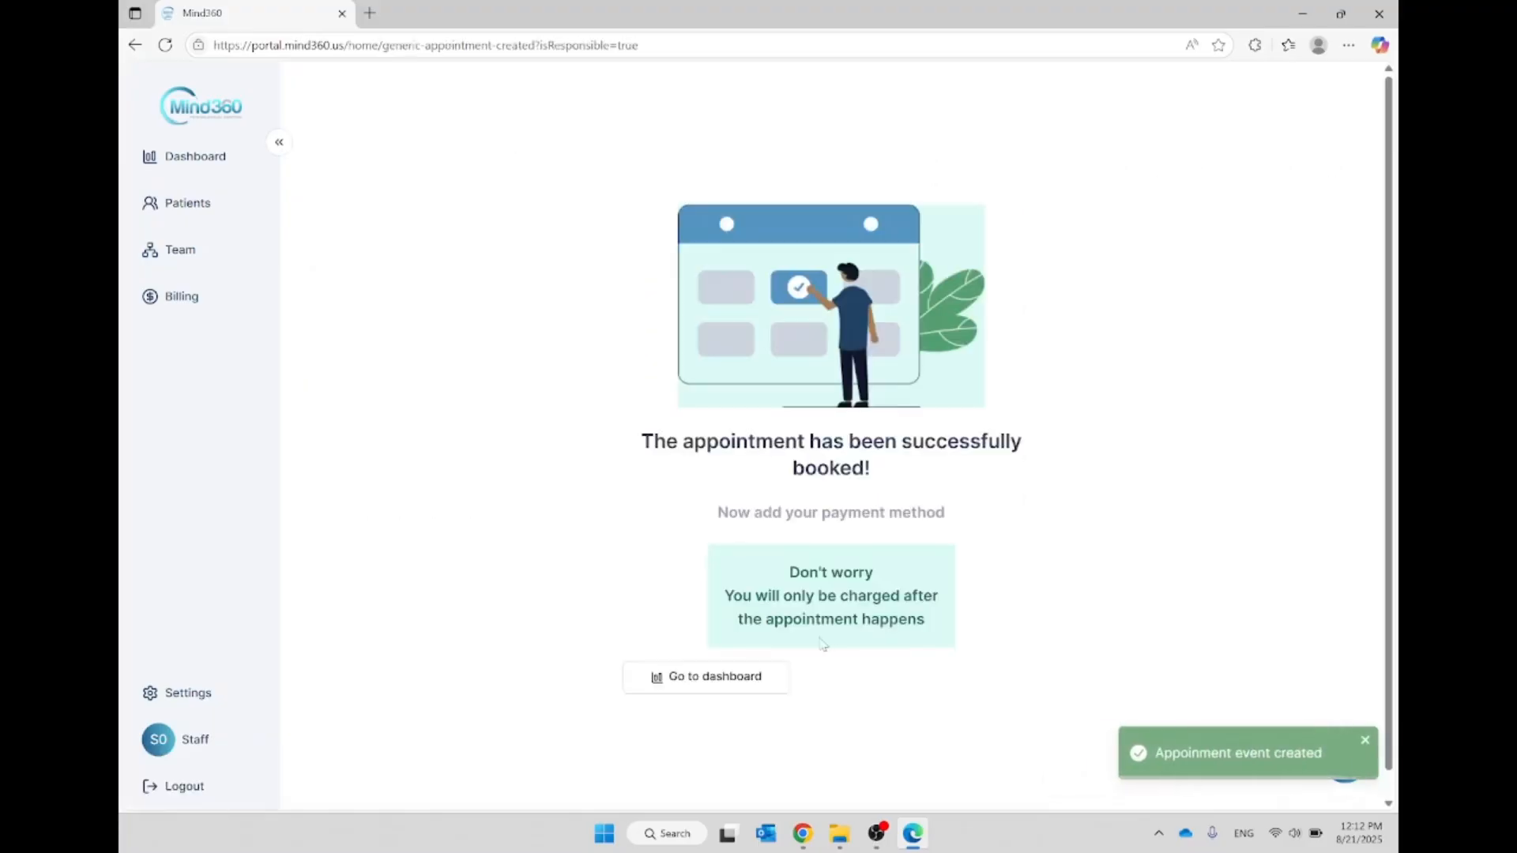
# Step: Return to the dashboard and review the new 08/26/25 appointment's status, date, patient, type and report entries
pyautogui.click(710, 684)
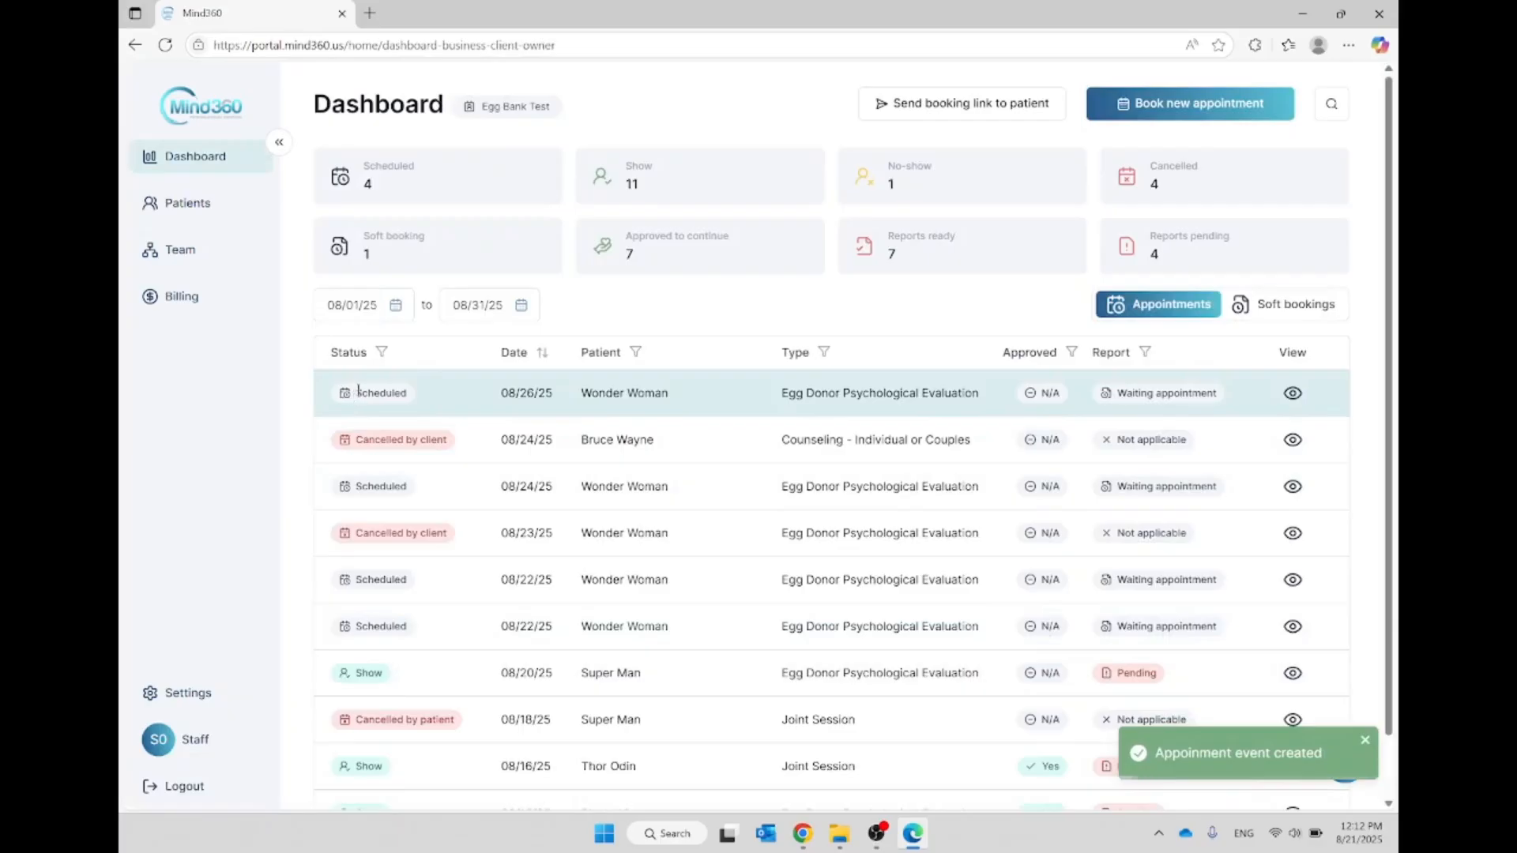
pyautogui.moveTo(353, 393); pyautogui.dragTo(538, 393)
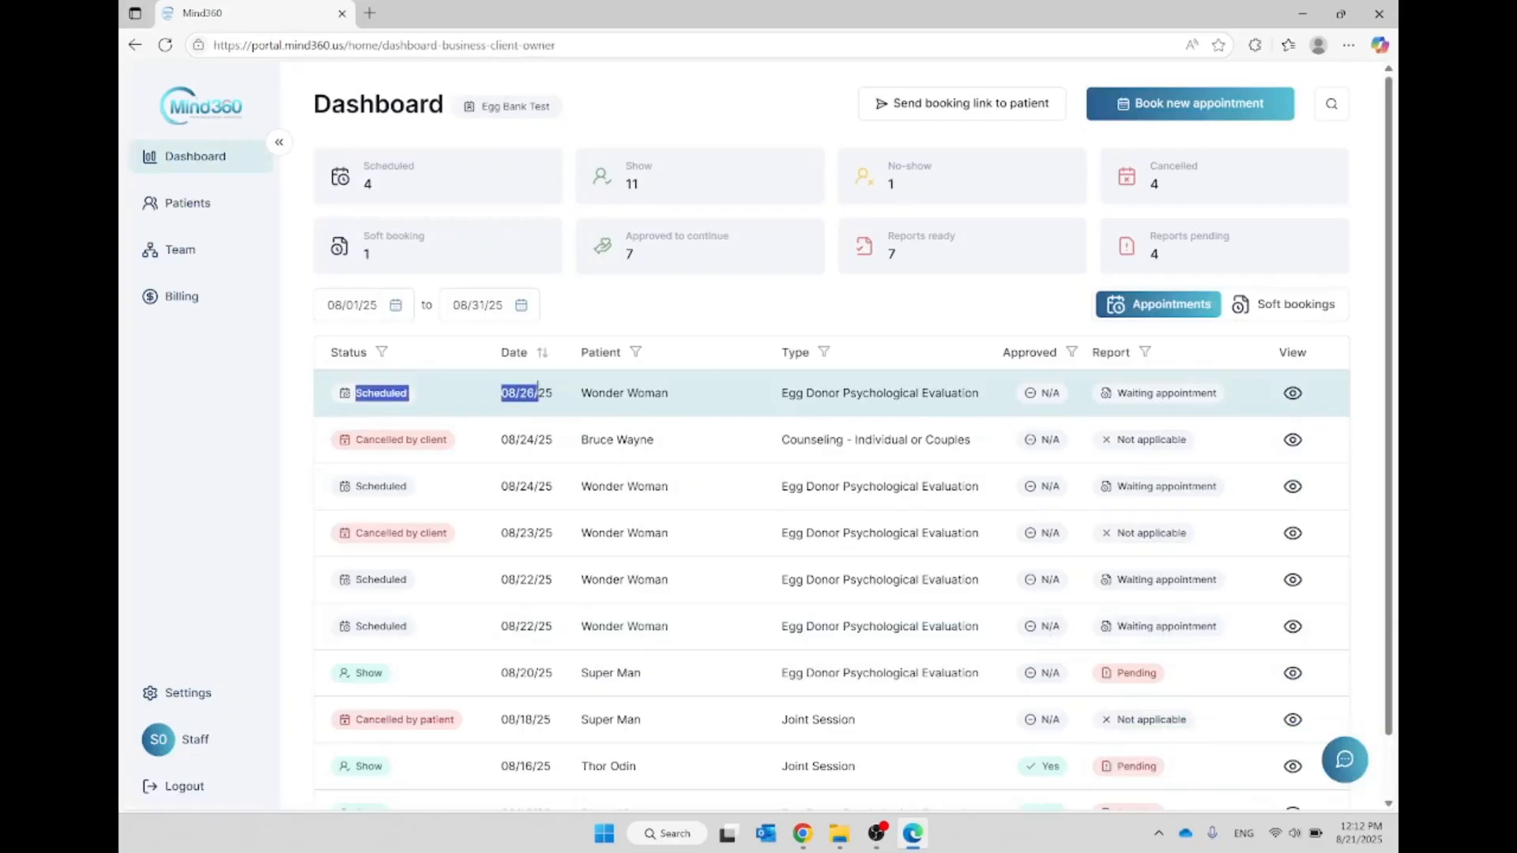
pyautogui.click(399, 391)
pyautogui.moveTo(362, 391); pyautogui.dragTo(668, 392)
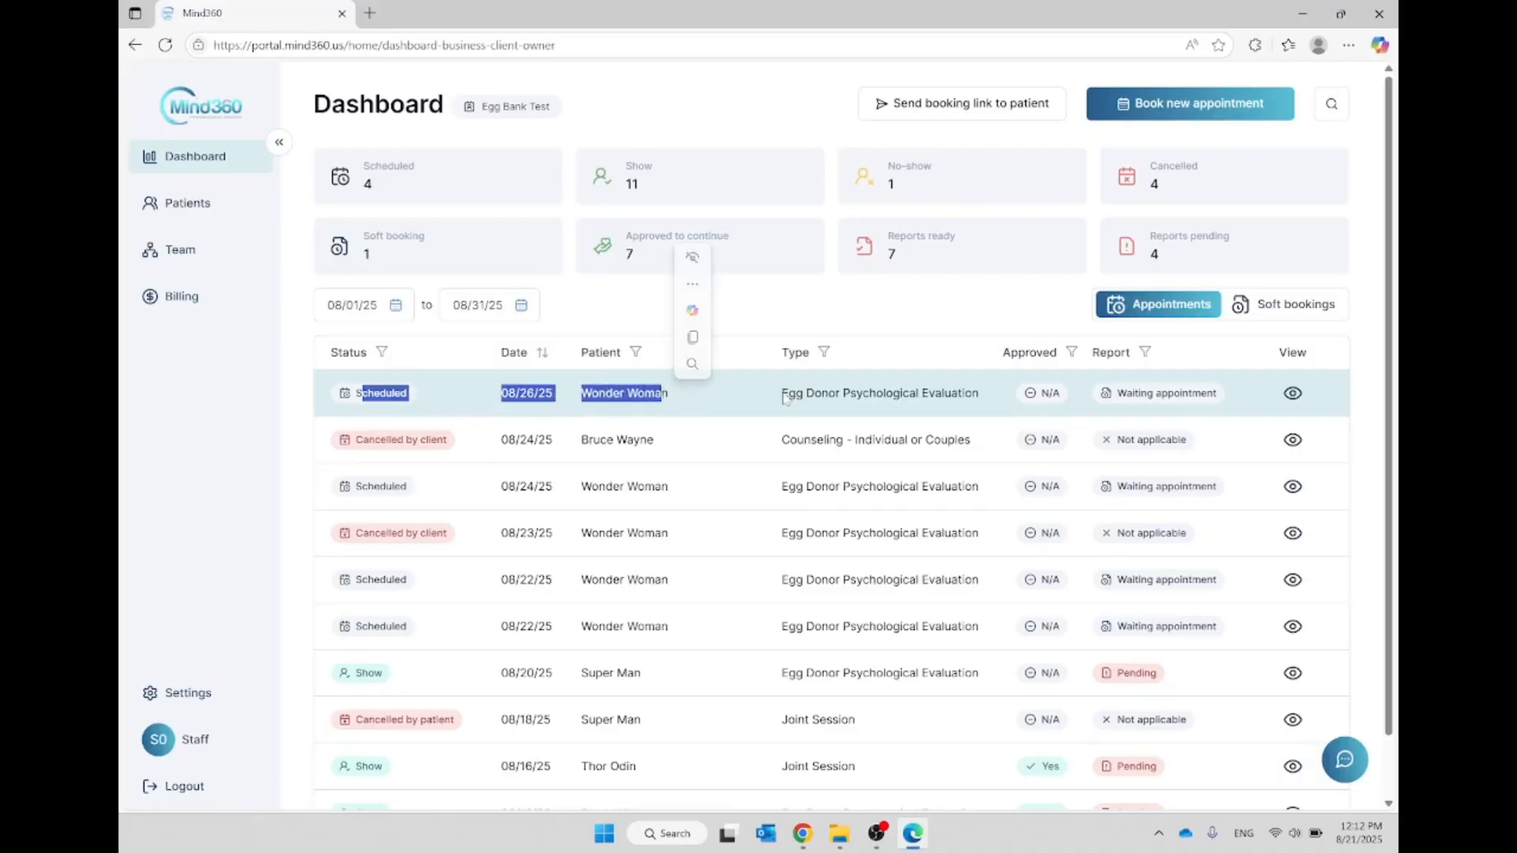
pyautogui.moveTo(784, 397); pyautogui.dragTo(1004, 397)
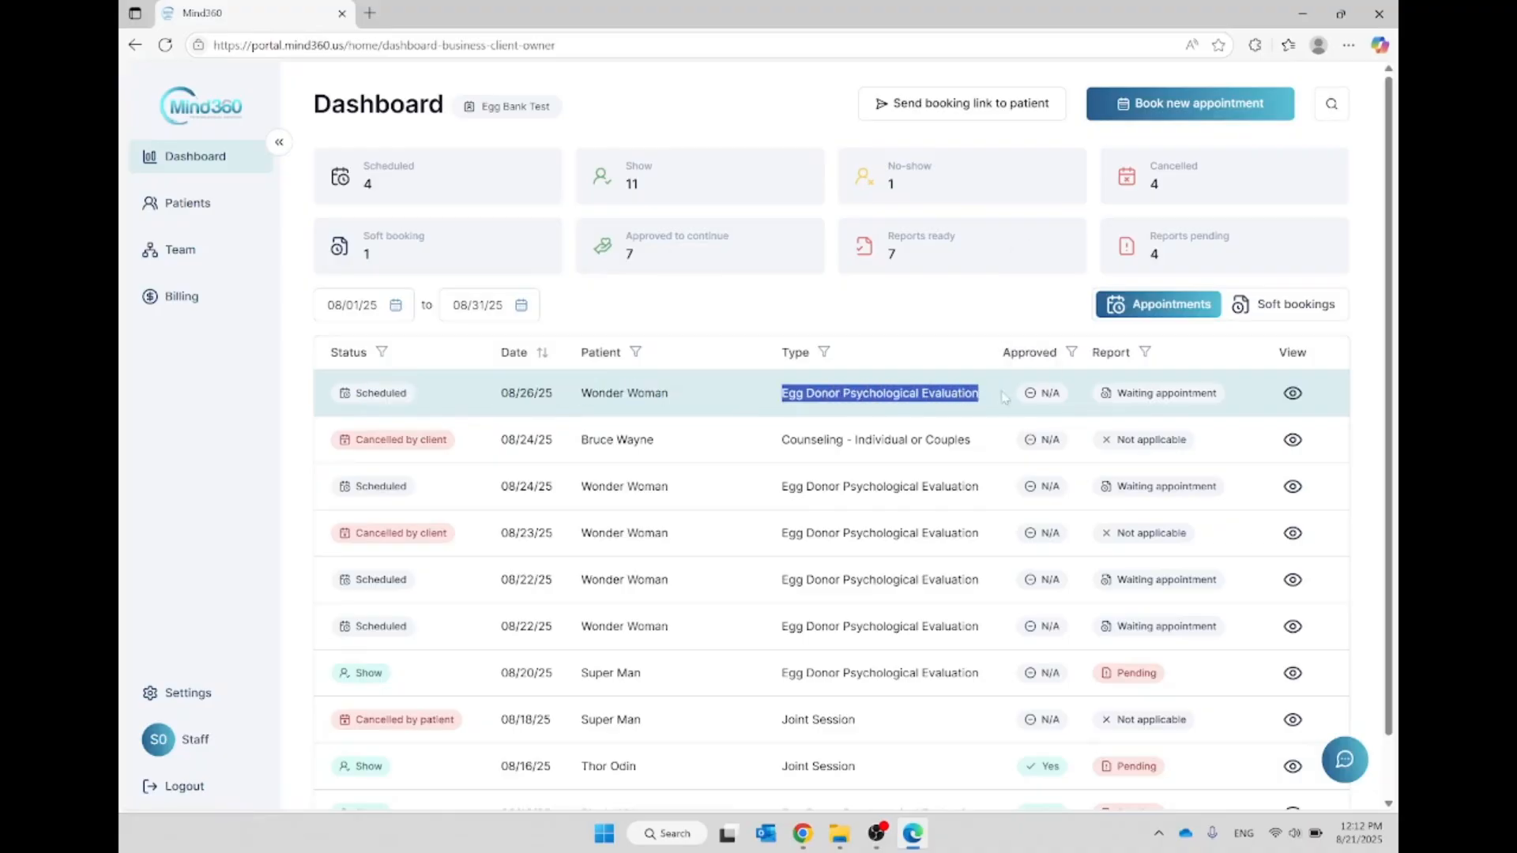
pyautogui.click(944, 393)
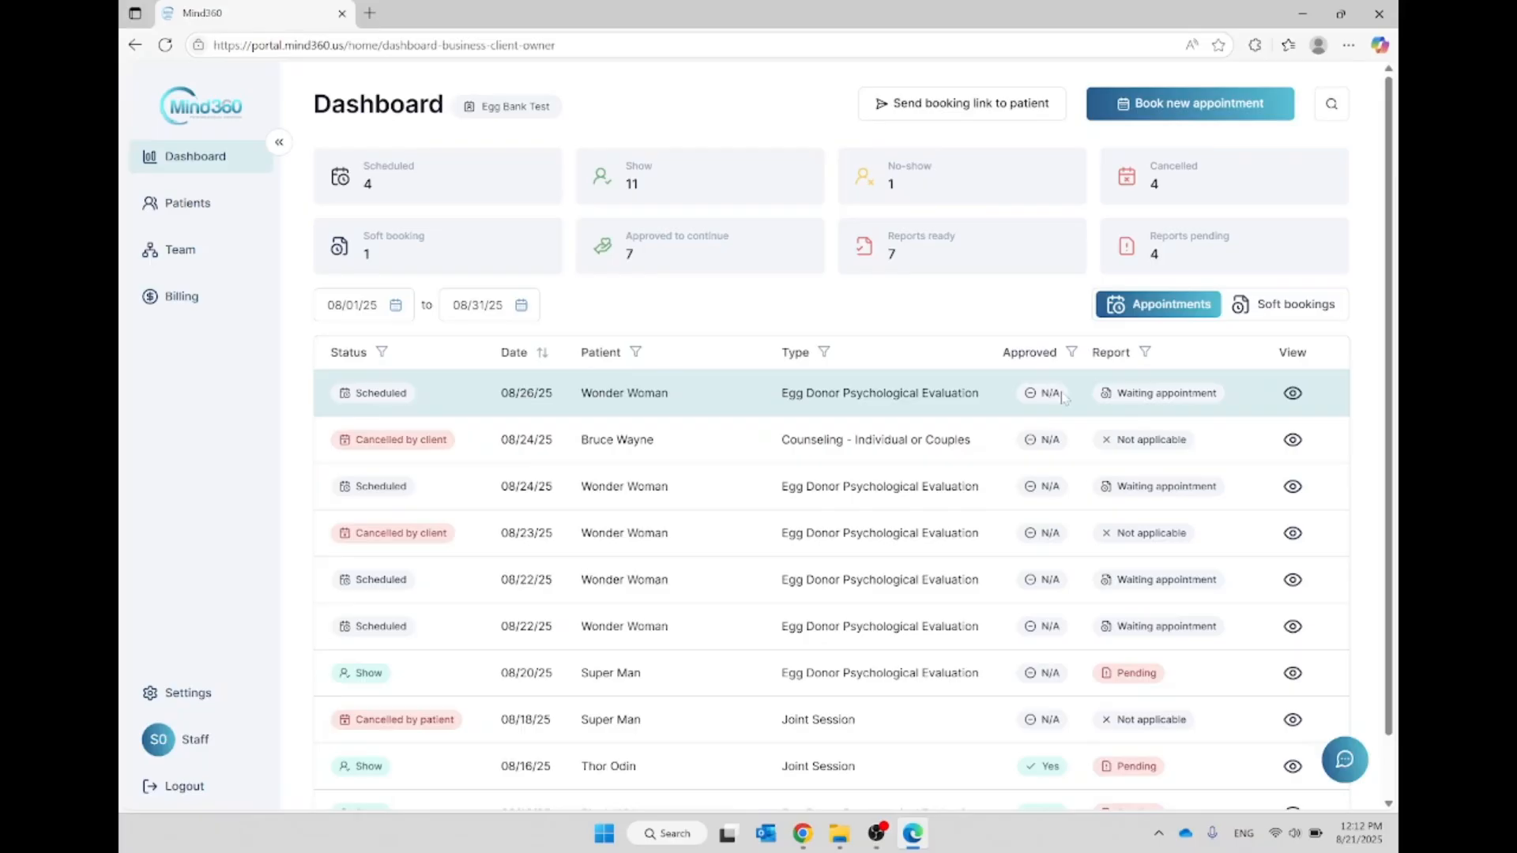
pyautogui.moveTo(1118, 393); pyautogui.dragTo(1218, 392)
pyautogui.click(1159, 389)
# Step: Review the 08/26/25 appointment's details and its cancellation option, backing out without cancelling the appointment
pyautogui.click(1293, 394)
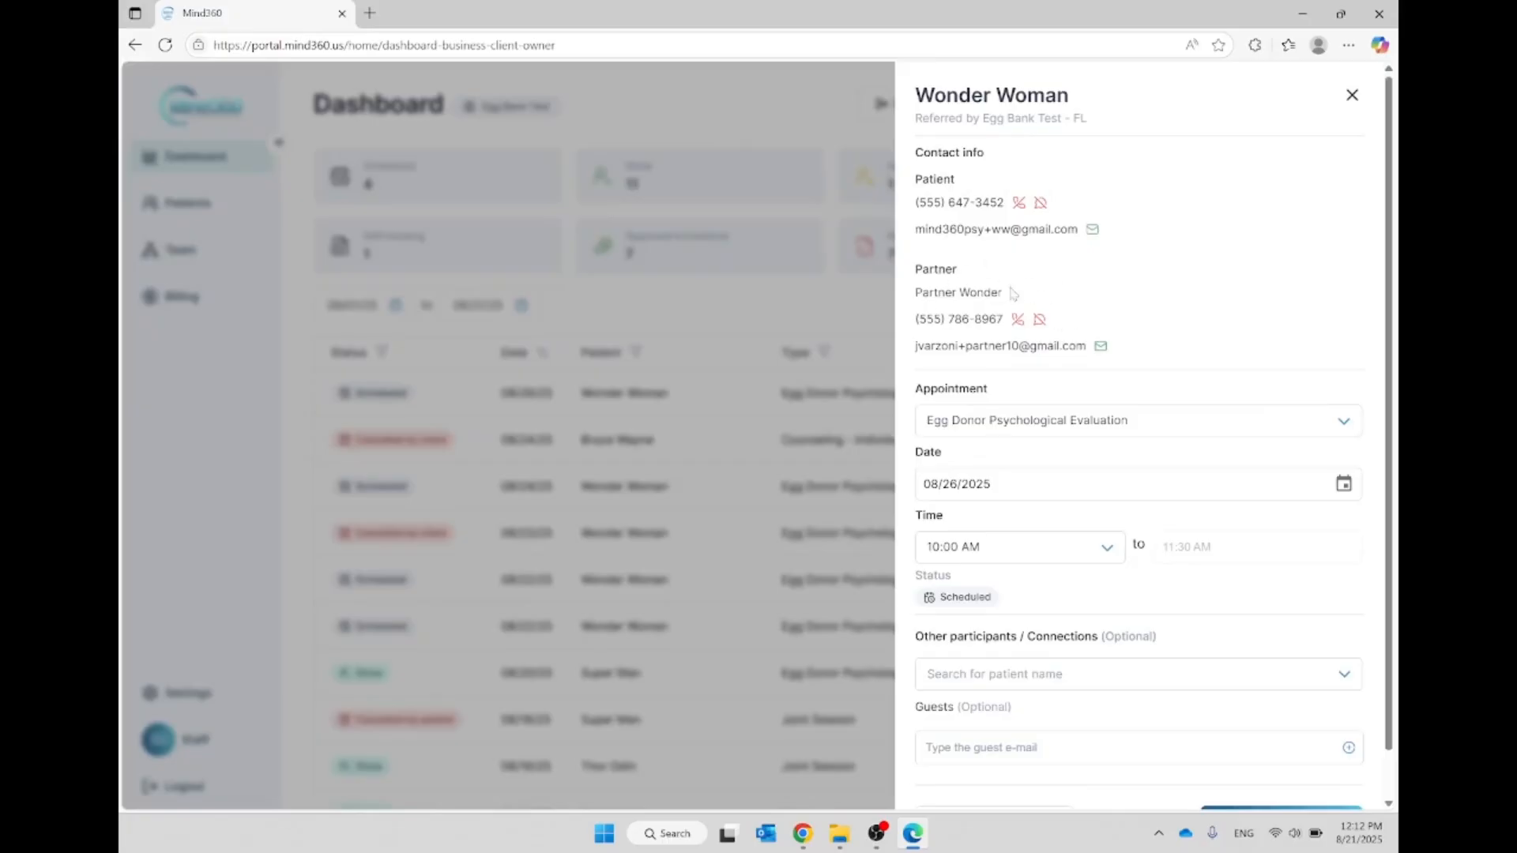
pyautogui.scroll(-1, 1041, 371)
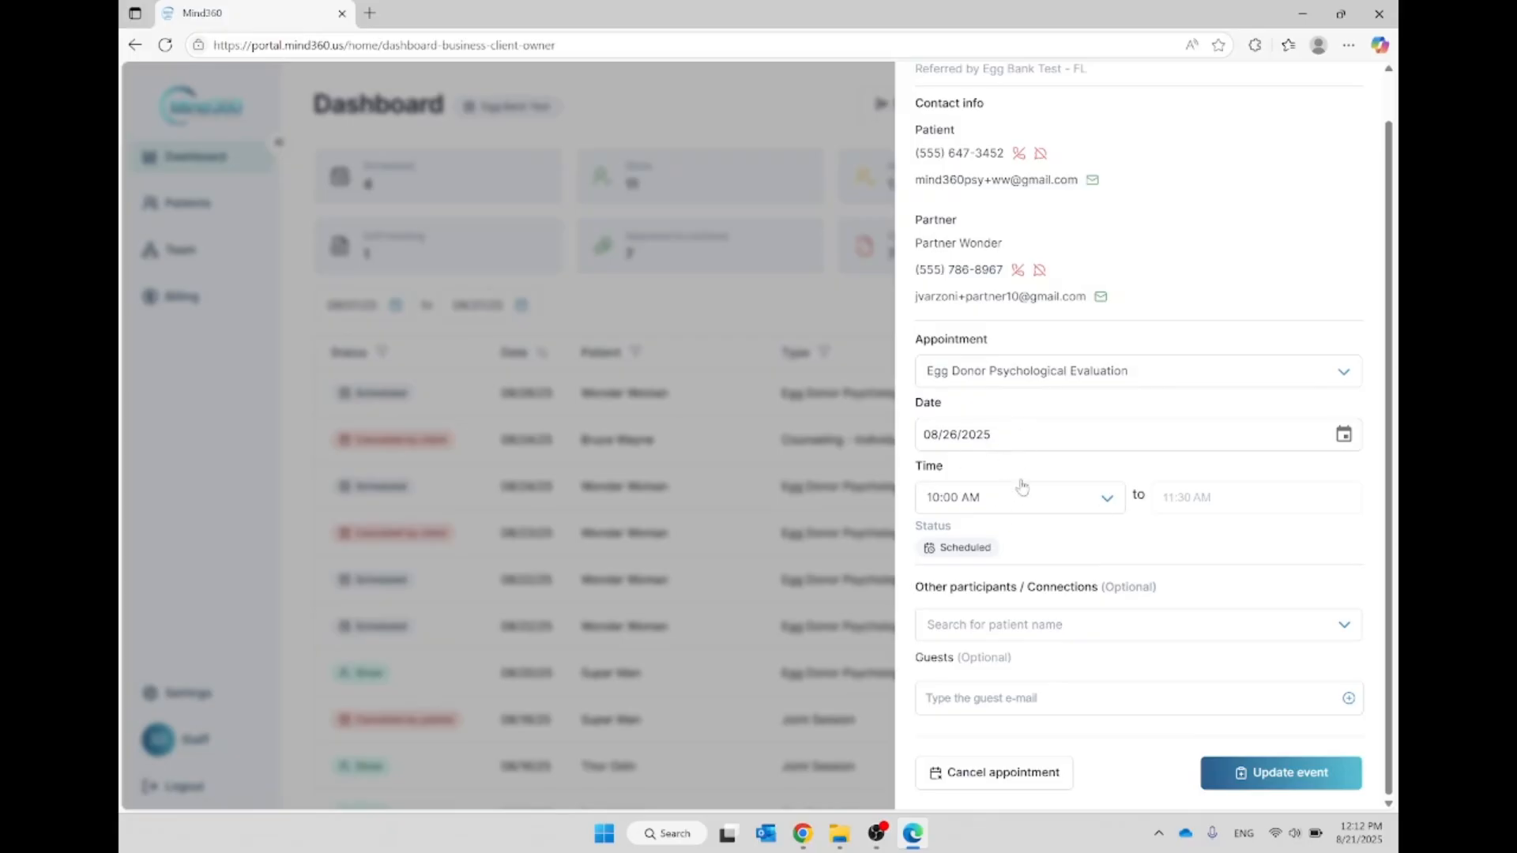
pyautogui.click(1024, 772)
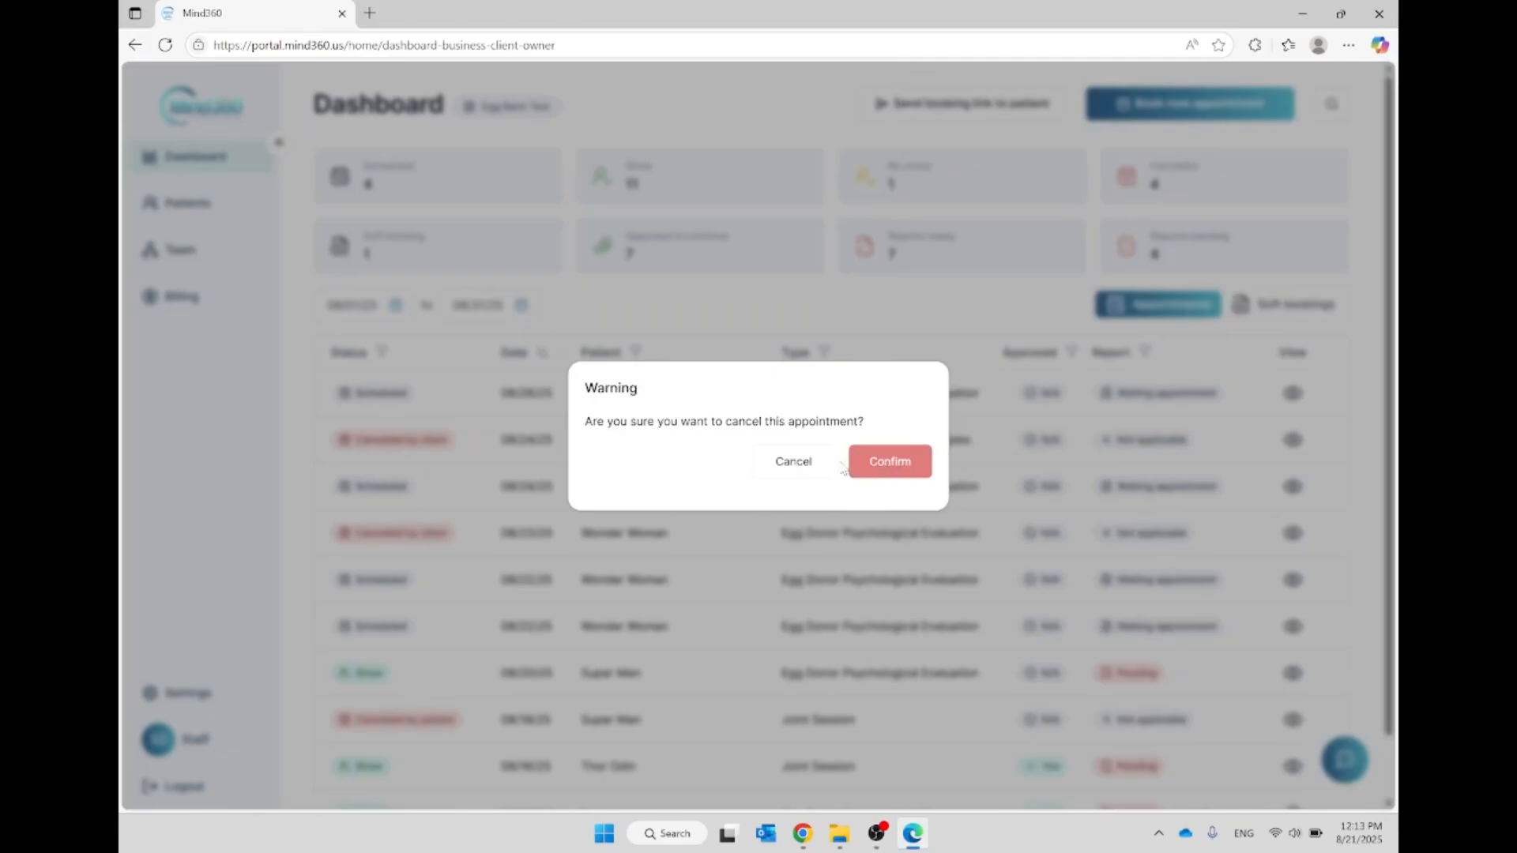
pyautogui.click(793, 462)
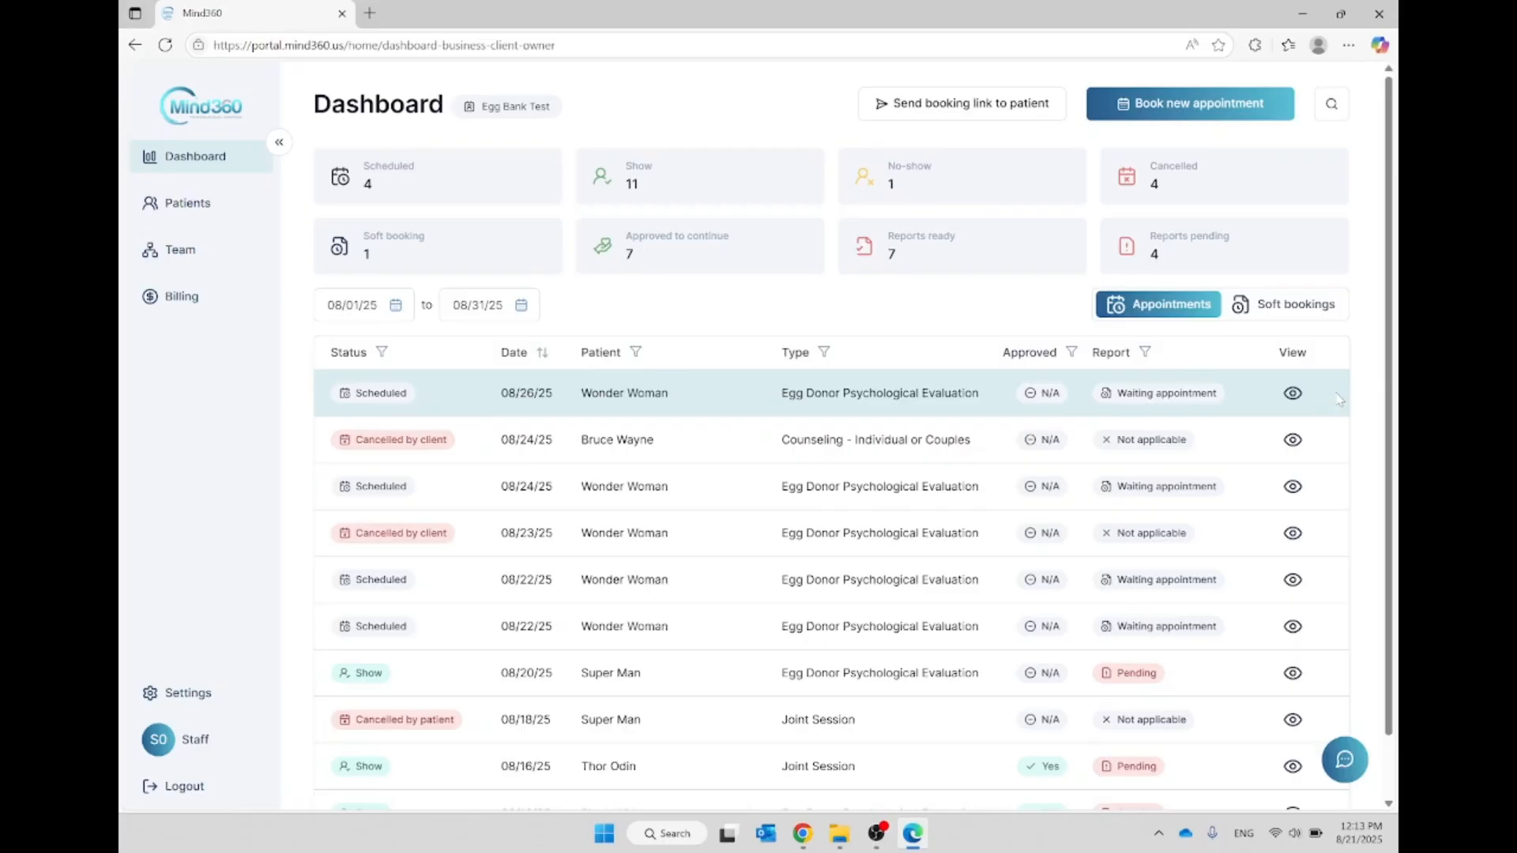
# Step: View the group chat with Mind360's administration and close it again
pyautogui.click(1344, 760)
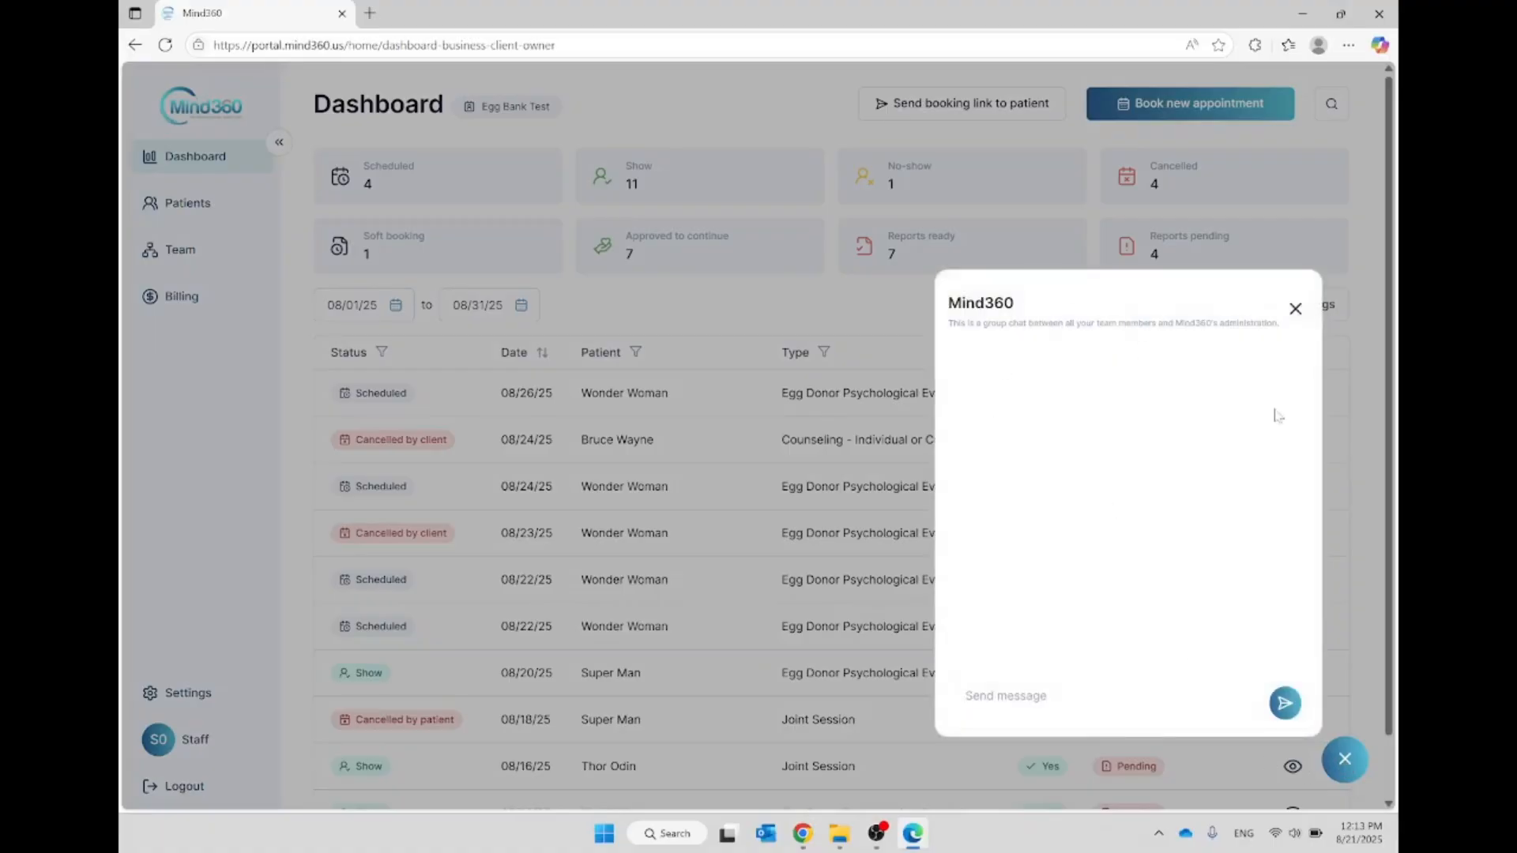
pyautogui.click(1337, 774)
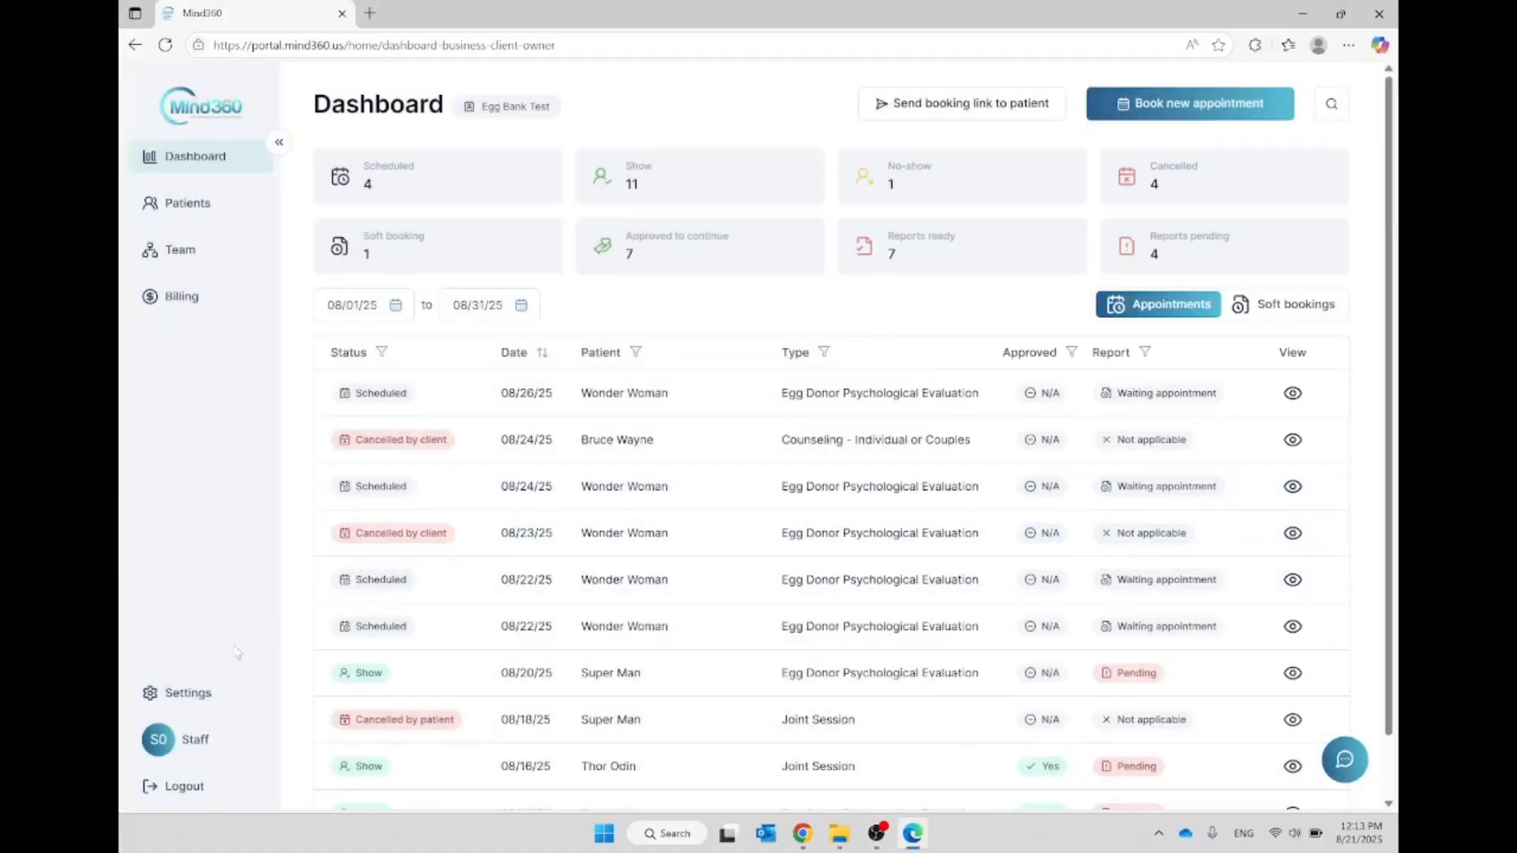